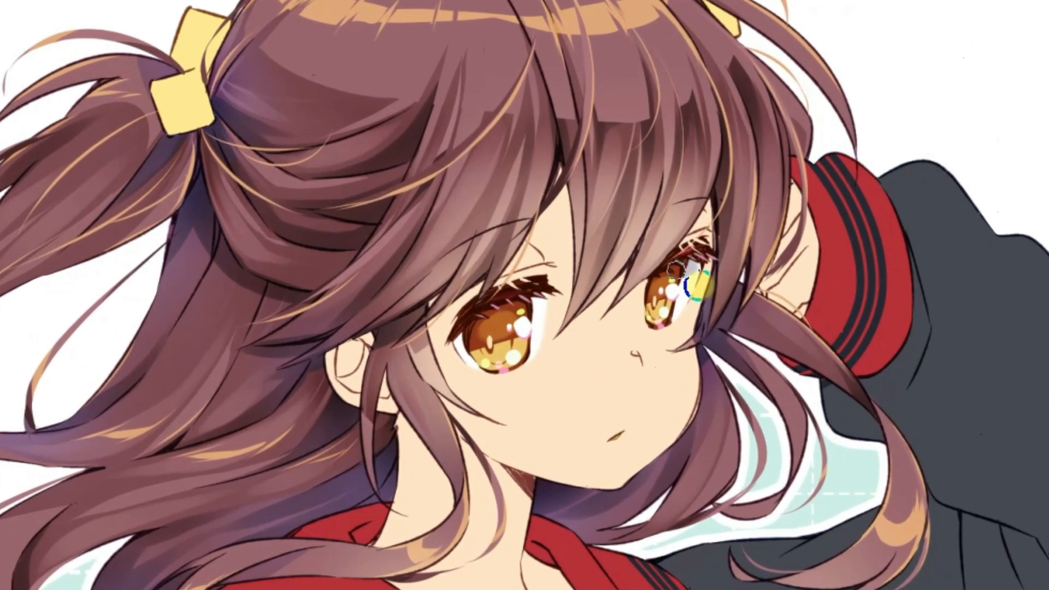
Step: Shade the whites of both eyes beneath the upper lashes with a pale greyish purple
{"action": "left_click_drag", "start_coordinate": [659, 281], "coordinate": [662, 284]}
{"action": "mouse_move", "coordinate": [534, 299]}
{"action": "left_mouse_down"}
{"action": "mouse_move", "coordinate": [546, 303]}
{"action": "mouse_move", "coordinate": [535, 301]}
{"action": "left_mouse_up"}
{"action": "mouse_move", "coordinate": [454, 336]}
{"action": "left_mouse_down"}
{"action": "mouse_move", "coordinate": [448, 347]}
{"action": "mouse_move", "coordinate": [461, 328]}
{"action": "left_mouse_up"}
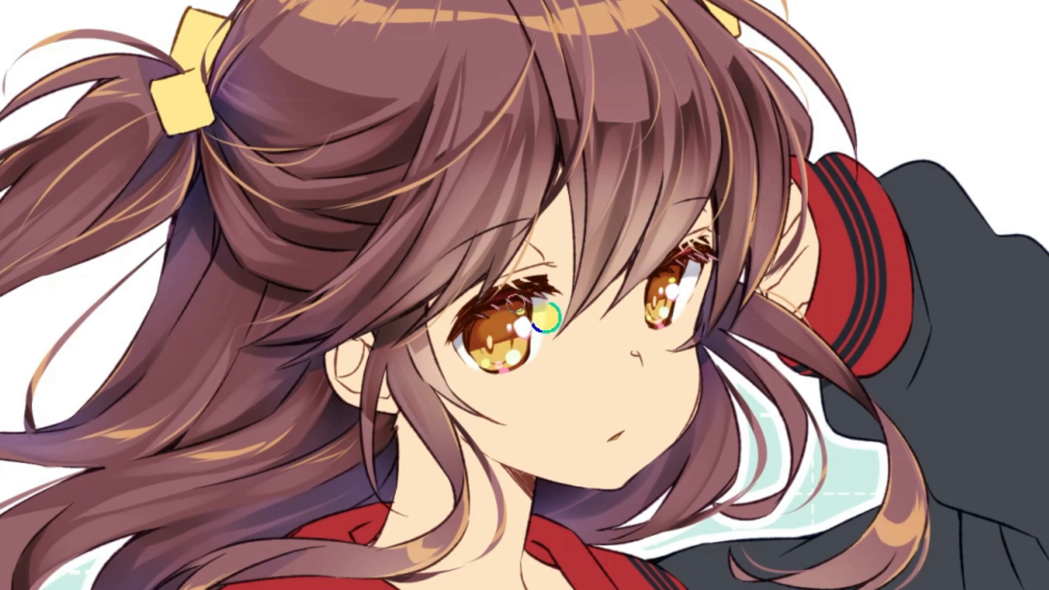
{"action": "left_click_drag", "start_coordinate": [675, 270], "coordinate": [673, 262]}
{"action": "left_click_drag", "start_coordinate": [455, 336], "coordinate": [464, 328]}
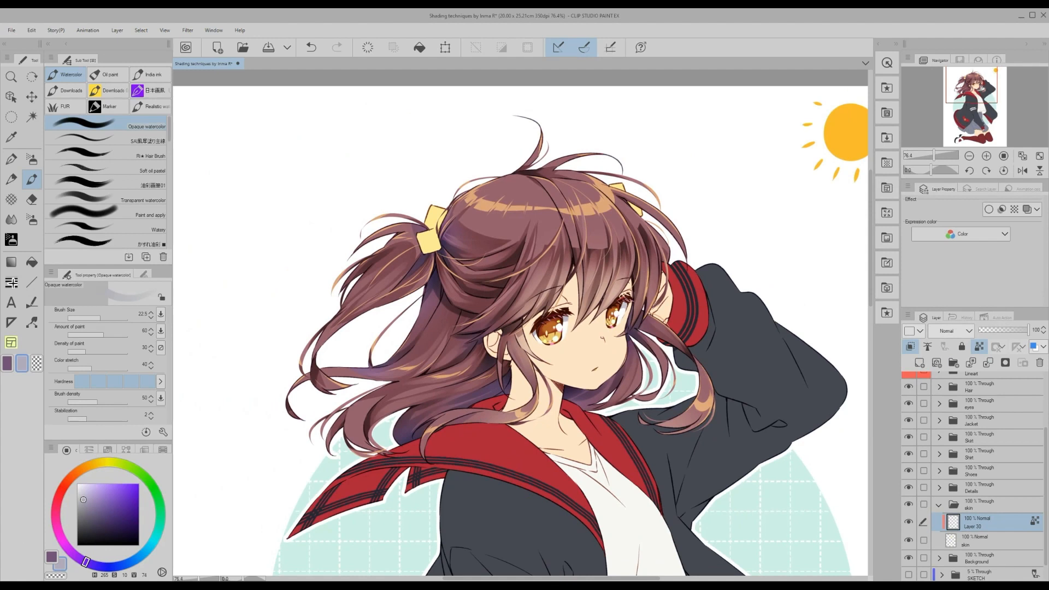
Step: Add a clipped layer directly above the skin base layer and set its blending mode to Multiply
{"action": "left_click_drag", "start_coordinate": [556, 576], "coordinate": [550, 575]}
{"action": "left_click", "coordinate": [961, 543]}
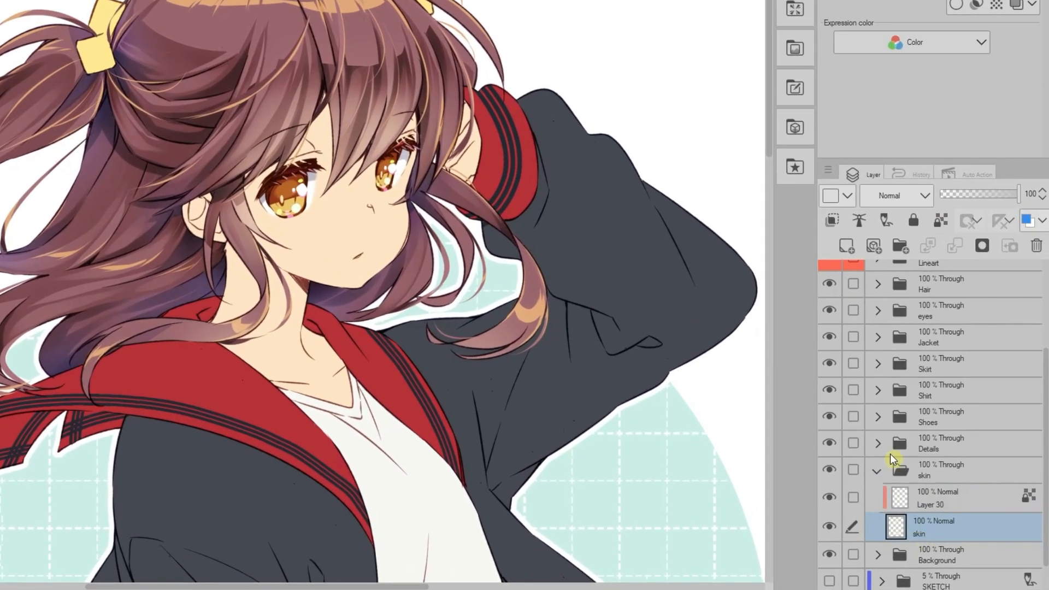
{"action": "left_click", "coordinate": [845, 250]}
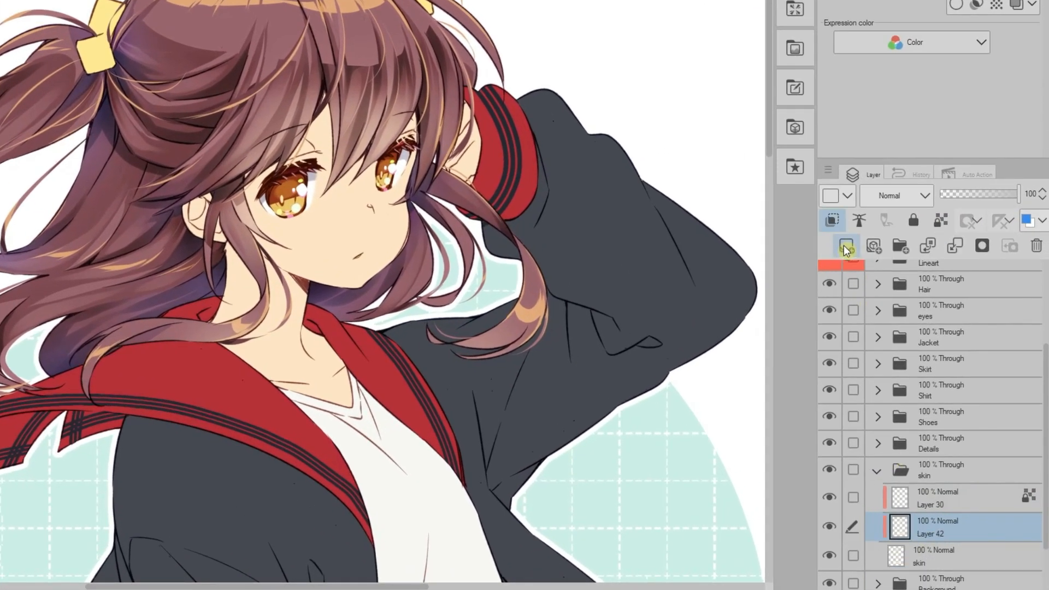
{"action": "left_click", "coordinate": [887, 198]}
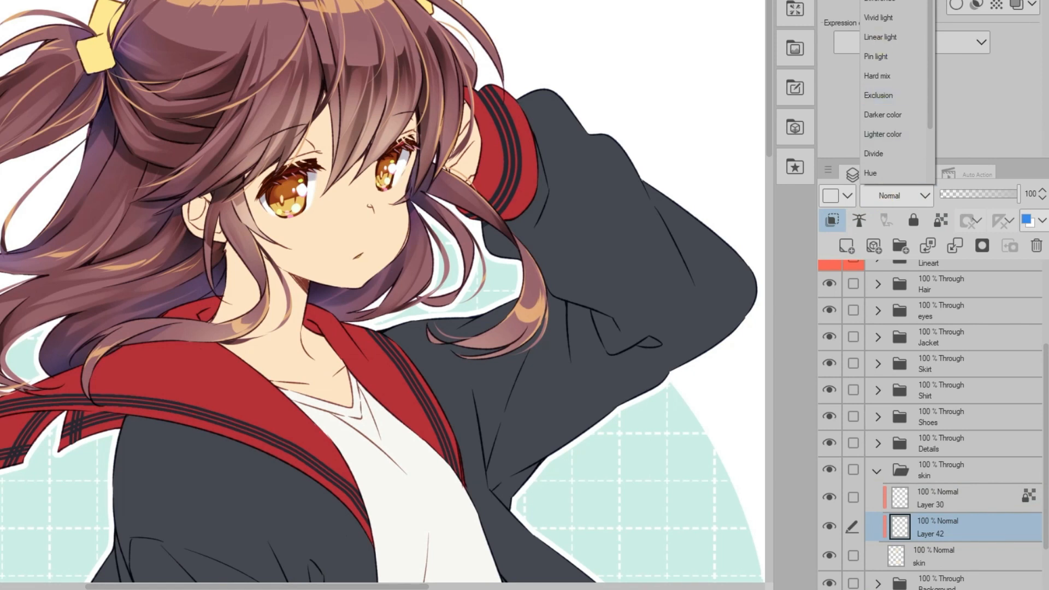
{"action": "left_click", "coordinate": [879, 2]}
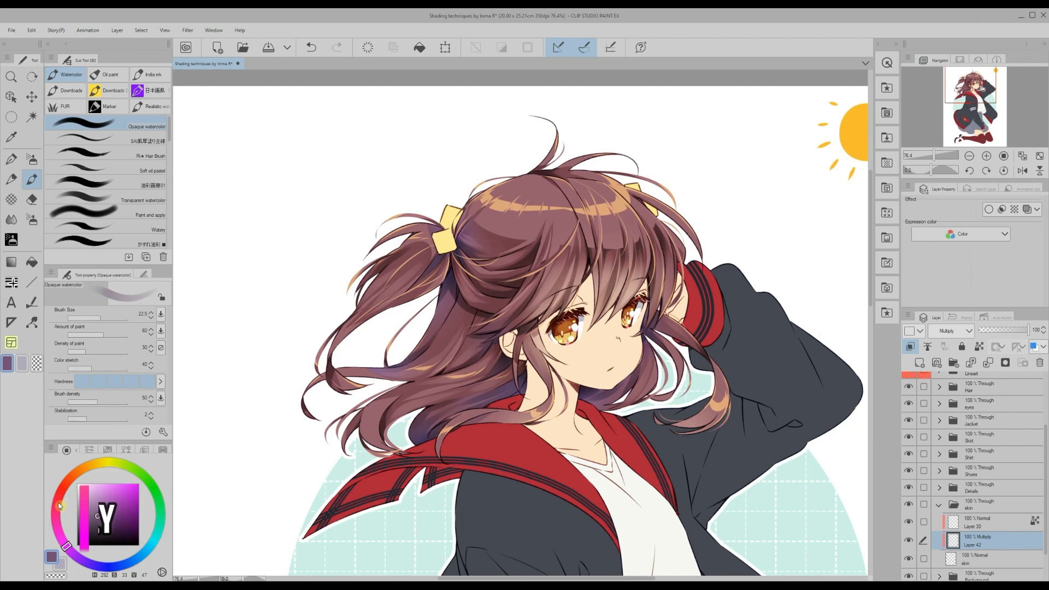
Step: Paint muted pink shadows on the face beneath the bangs, the ear and the neck with the Mapping pen
{"action": "left_click", "coordinate": [92, 494]}
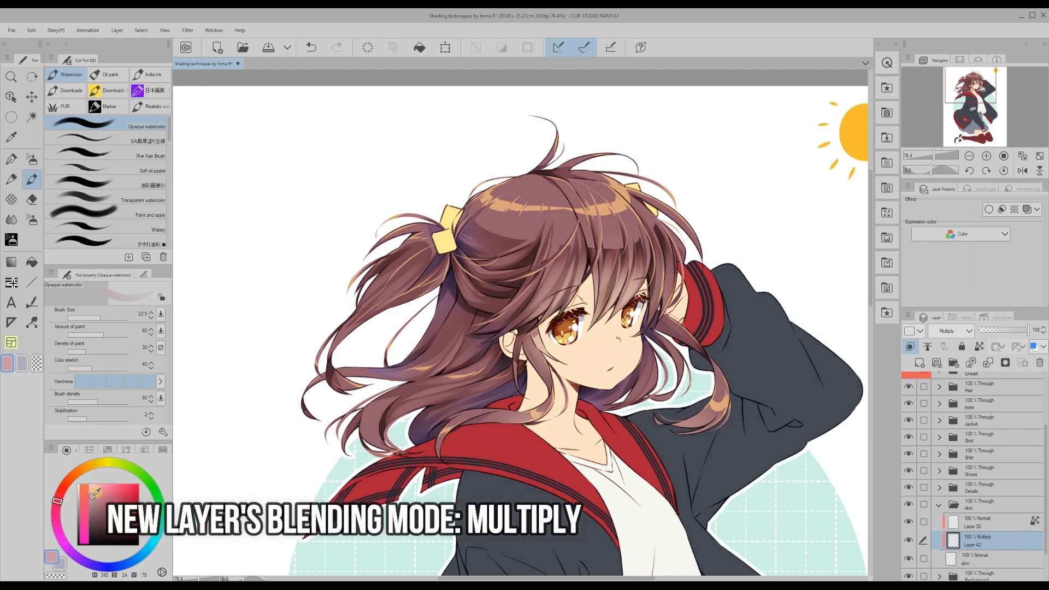
{"action": "left_click", "coordinate": [11, 158]}
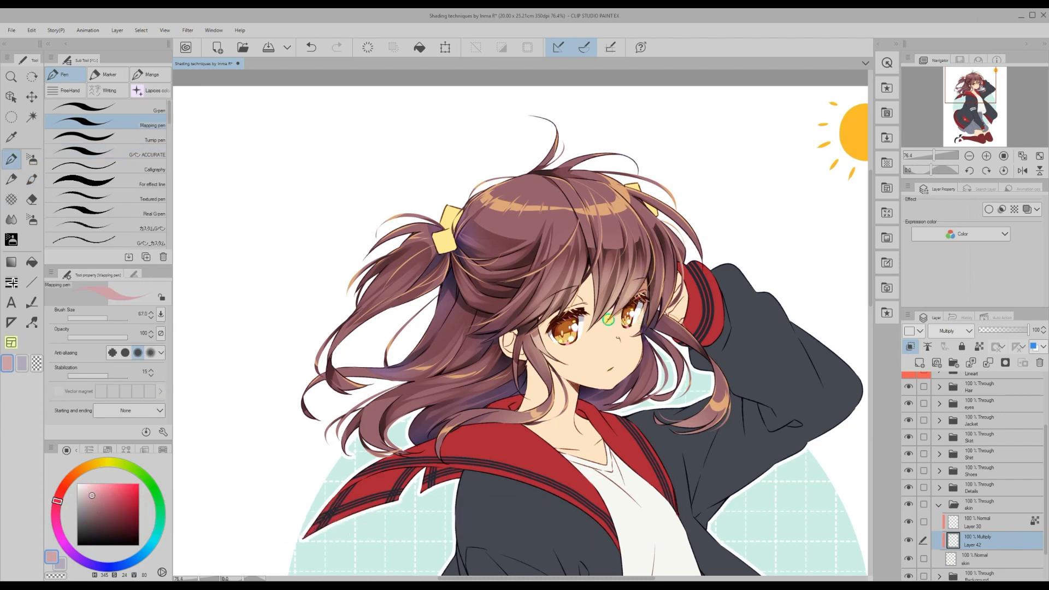
{"action": "mouse_move", "coordinate": [586, 312]}
{"action": "left_mouse_down"}
{"action": "mouse_move", "coordinate": [581, 288]}
{"action": "mouse_move", "coordinate": [592, 277]}
{"action": "left_mouse_up"}
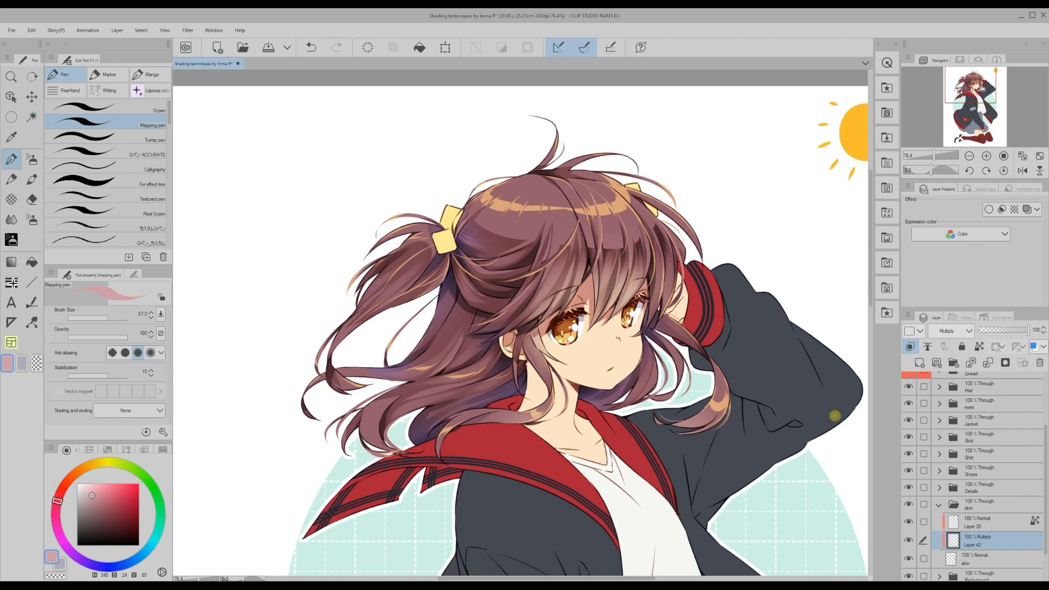
{"action": "scroll", "coordinate": [492, 405], "scroll_direction": "down", "scroll_amount": 3}
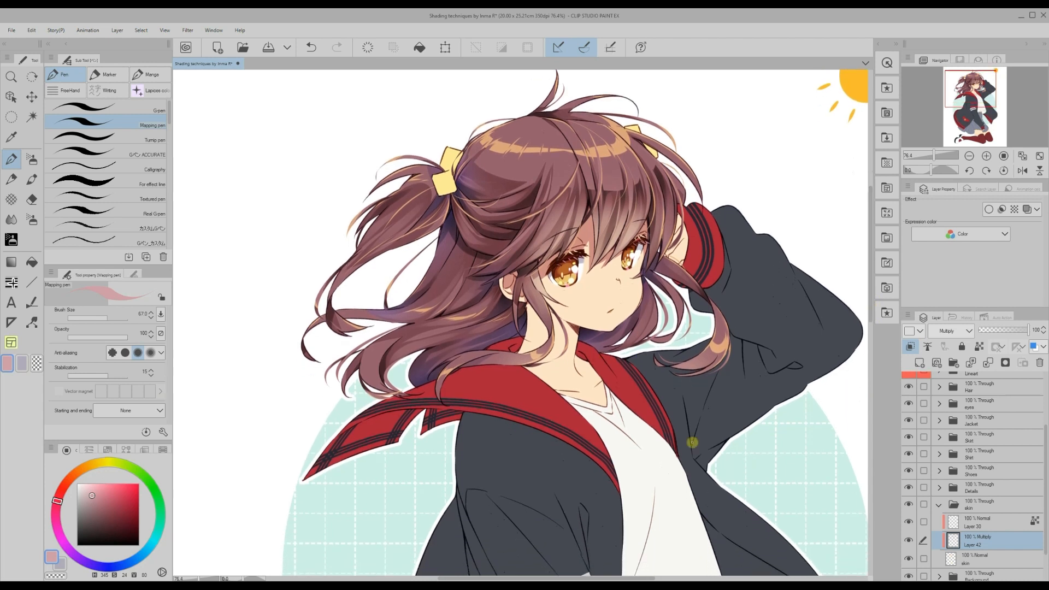
{"action": "scroll", "coordinate": [692, 441], "scroll_direction": "right", "scroll_amount": 3}
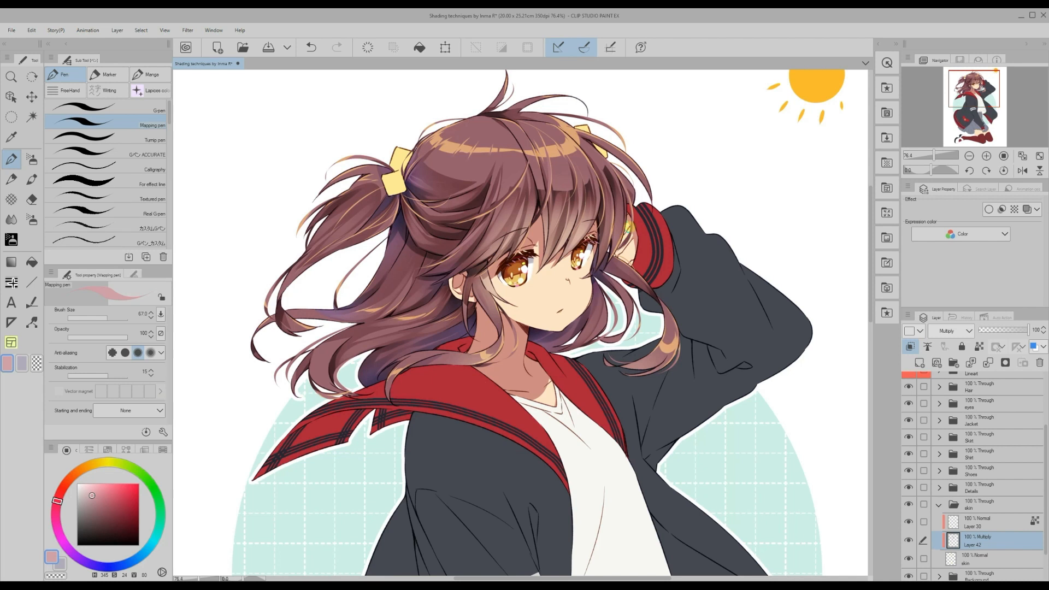
Step: Paint muted pink cast shadows on both thighs beneath the skirt hem
{"action": "scroll", "coordinate": [872, 312], "scroll_direction": "down", "scroll_amount": 10}
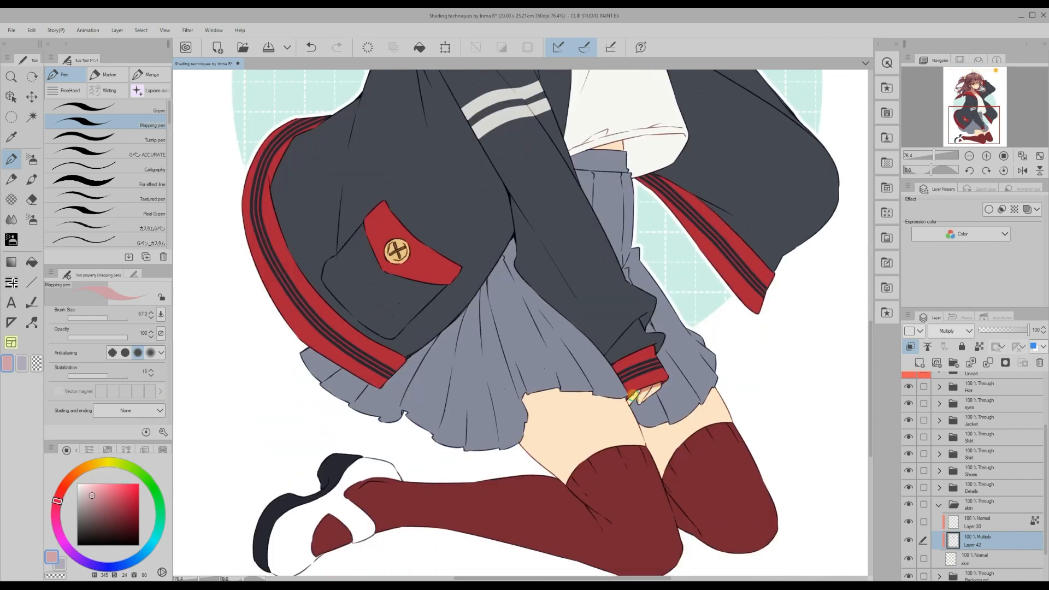
{"action": "mouse_move", "coordinate": [608, 378]}
{"action": "left_mouse_down"}
{"action": "mouse_move", "coordinate": [596, 396]}
{"action": "mouse_move", "coordinate": [547, 400]}
{"action": "mouse_move", "coordinate": [532, 416]}
{"action": "mouse_move", "coordinate": [551, 392]}
{"action": "mouse_move", "coordinate": [515, 399]}
{"action": "left_mouse_up"}
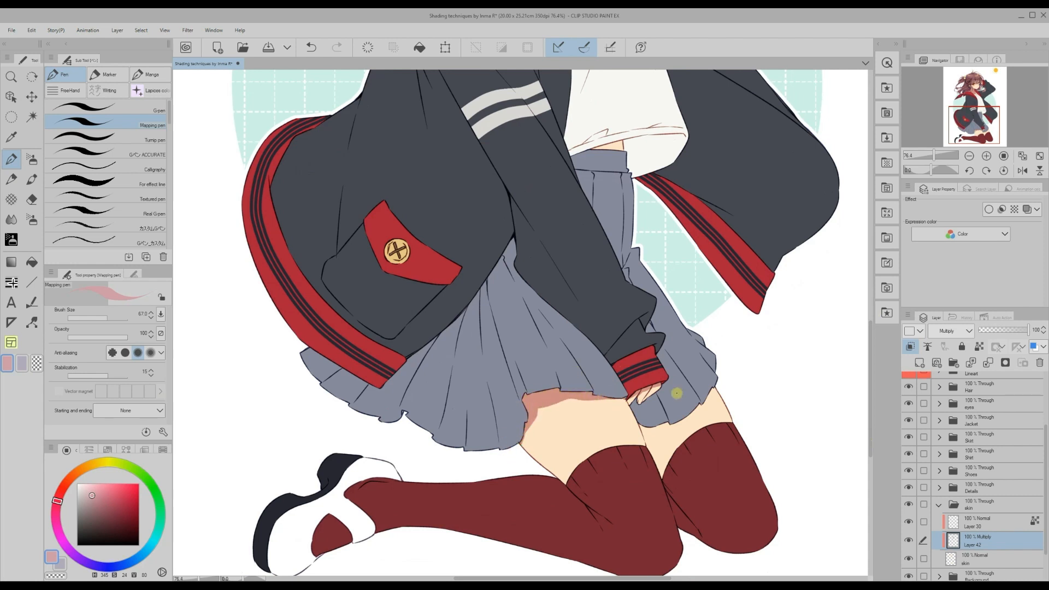
{"action": "left_click_drag", "start_coordinate": [672, 427], "coordinate": [646, 429]}
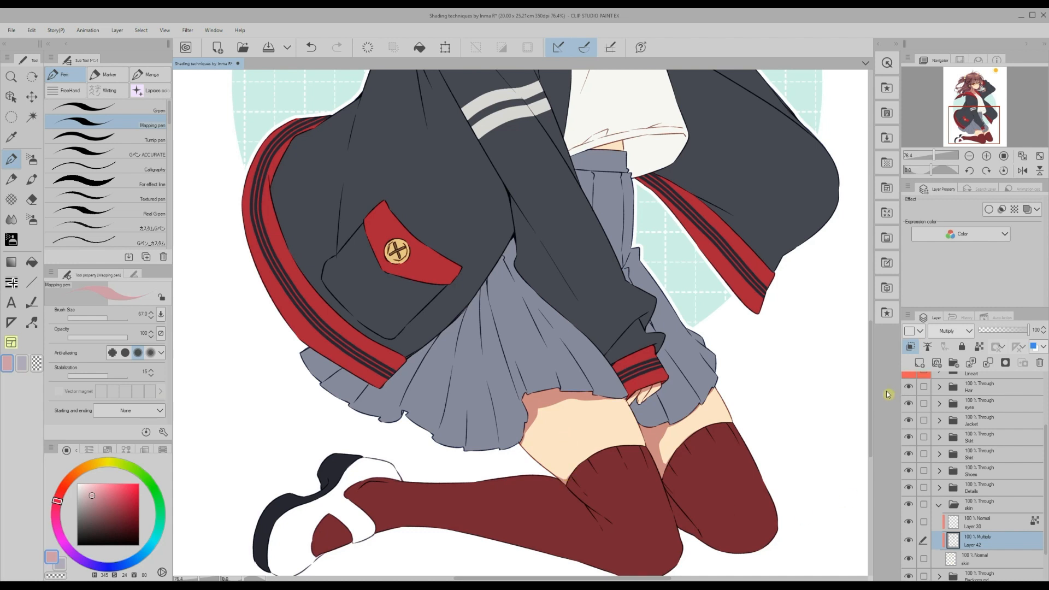
Step: Paint a shadow on the bare waist beneath the shirt and a small one on the nose
{"action": "scroll", "coordinate": [572, 469], "scroll_direction": "up", "scroll_amount": 4}
{"action": "left_click_drag", "start_coordinate": [870, 402], "coordinate": [868, 308]}
{"action": "left_click_drag", "start_coordinate": [616, 578], "coordinate": [655, 577]}
{"action": "left_click_drag", "start_coordinate": [870, 321], "coordinate": [872, 301]}
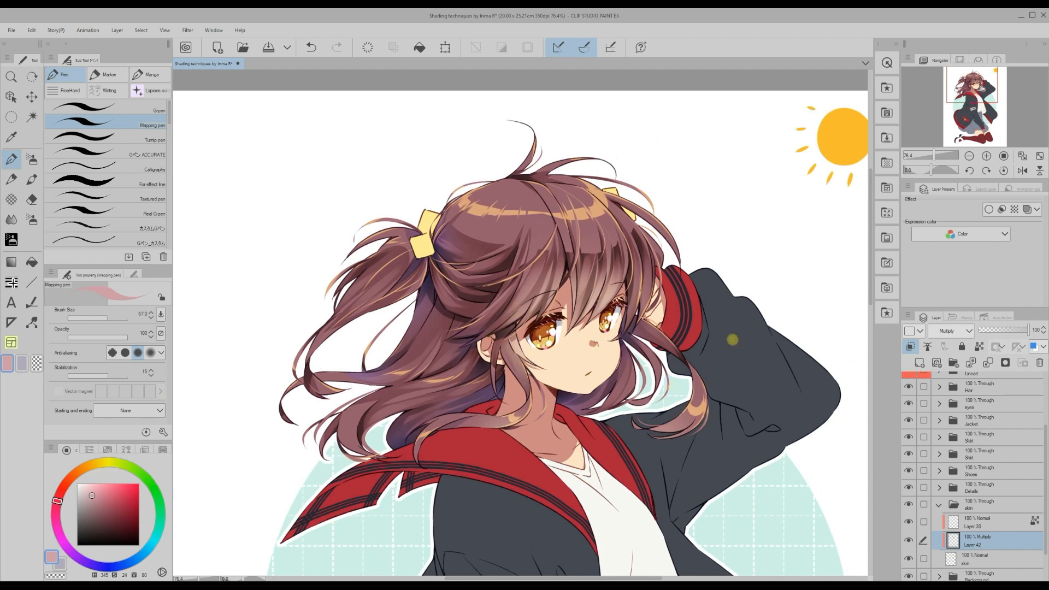
Step: Soften the edges of the skin shadows on the face and thighs with the Blur tool
{"action": "left_click", "coordinate": [11, 220]}
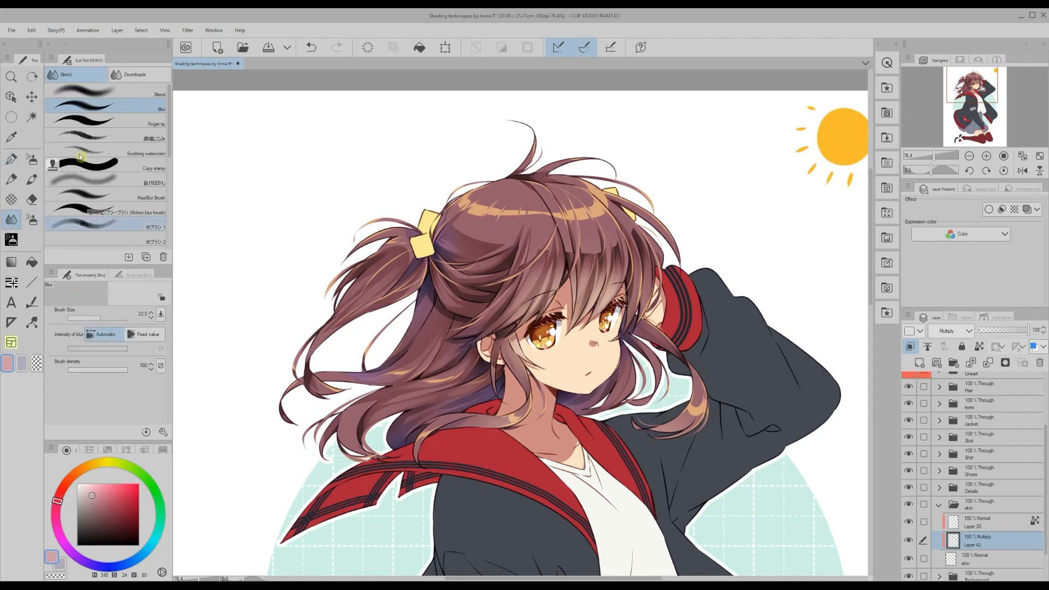
{"action": "left_click", "coordinate": [85, 108]}
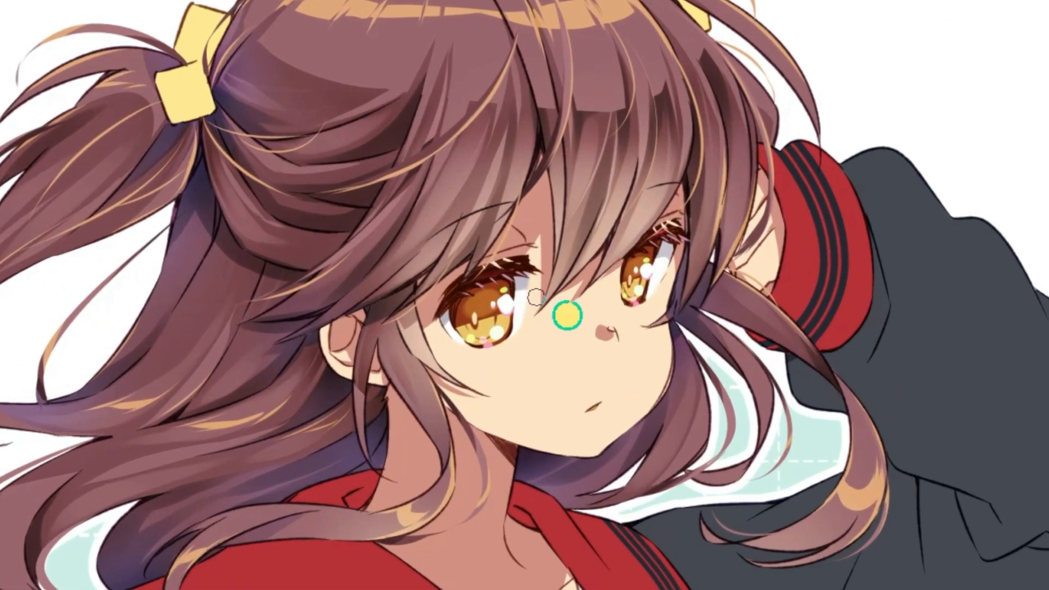
{"action": "mouse_move", "coordinate": [535, 296]}
{"action": "left_mouse_down"}
{"action": "mouse_move", "coordinate": [598, 347]}
{"action": "mouse_move", "coordinate": [606, 335]}
{"action": "mouse_move", "coordinate": [595, 325]}
{"action": "mouse_move", "coordinate": [589, 338]}
{"action": "mouse_move", "coordinate": [585, 409]}
{"action": "mouse_move", "coordinate": [604, 337]}
{"action": "mouse_move", "coordinate": [573, 358]}
{"action": "mouse_move", "coordinate": [599, 338]}
{"action": "left_mouse_up"}
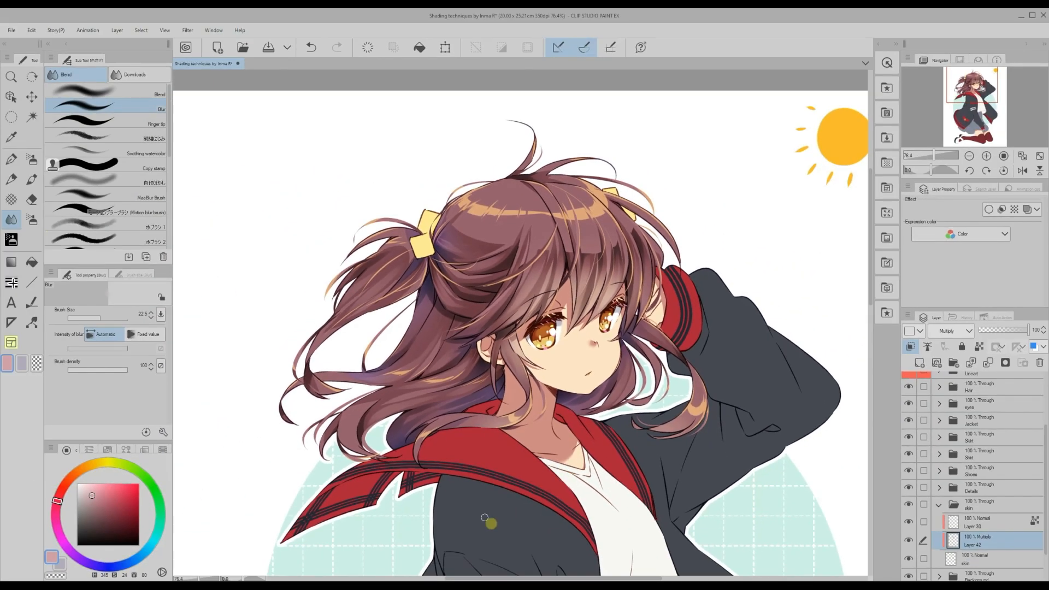
{"action": "left_click_drag", "start_coordinate": [870, 234], "coordinate": [873, 457]}
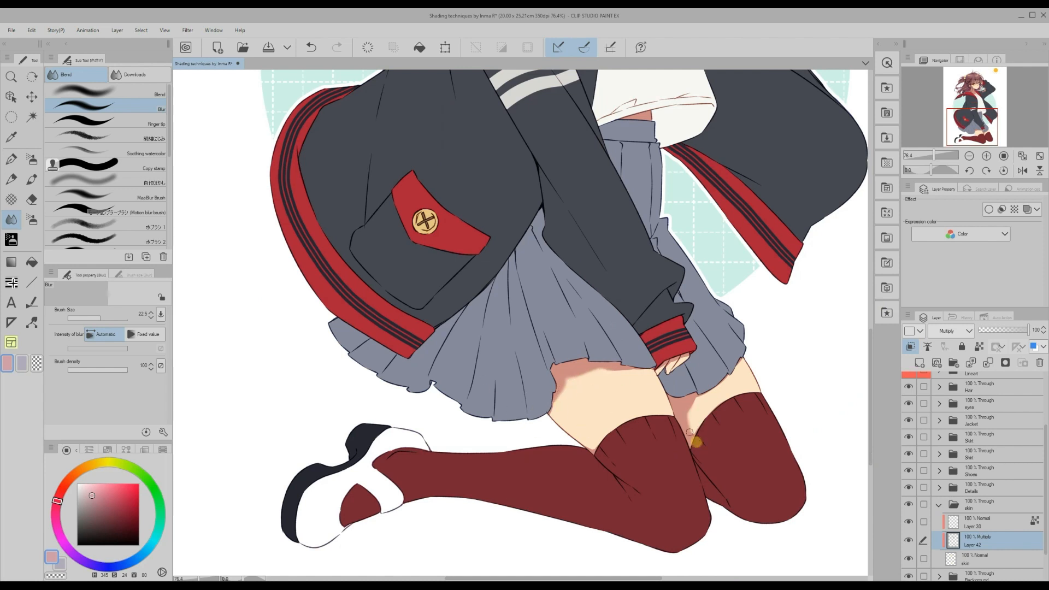
{"action": "left_click_drag", "start_coordinate": [871, 418], "coordinate": [870, 280]}
{"action": "left_click_drag", "start_coordinate": [607, 578], "coordinate": [598, 578]}
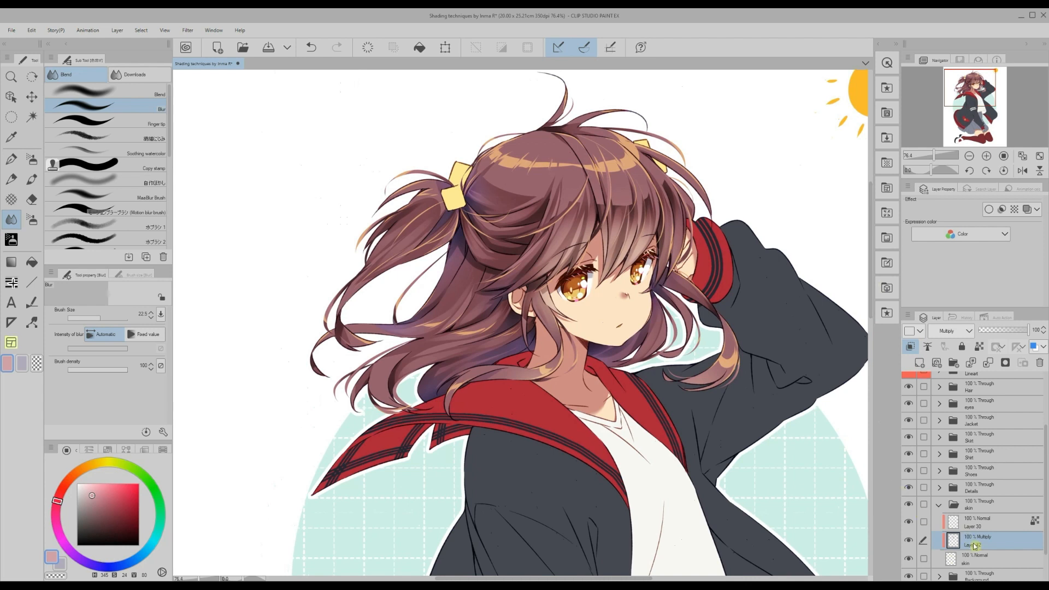
Step: Lock the Multiply layer's transparent pixels and tint the neck shadows muted purple (H 308, S 30, V 55) with the Opaque watercolor brush
{"action": "left_click", "coordinate": [979, 346]}
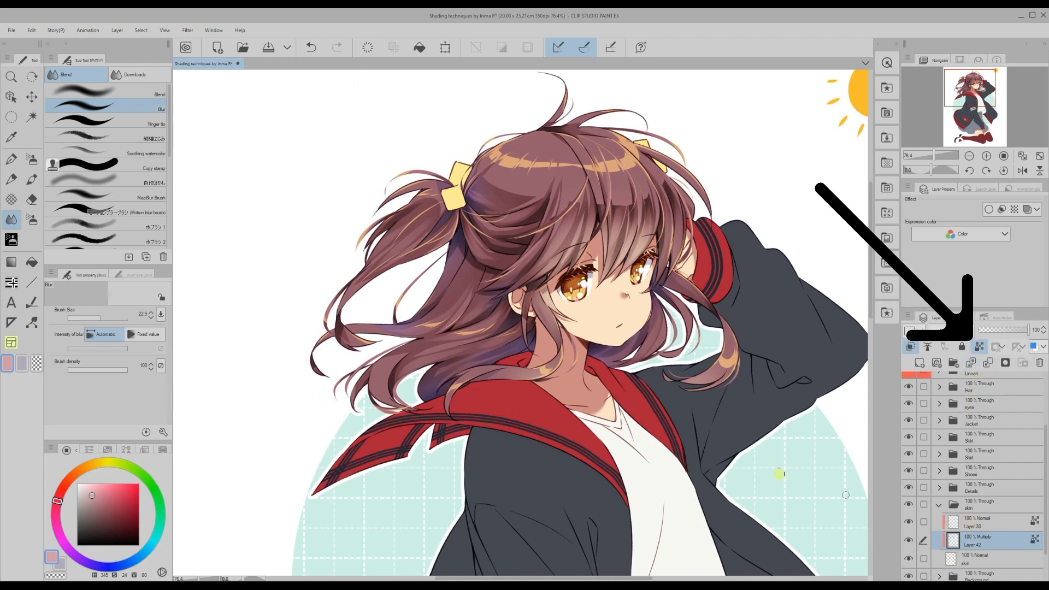
{"action": "left_click", "coordinate": [31, 180]}
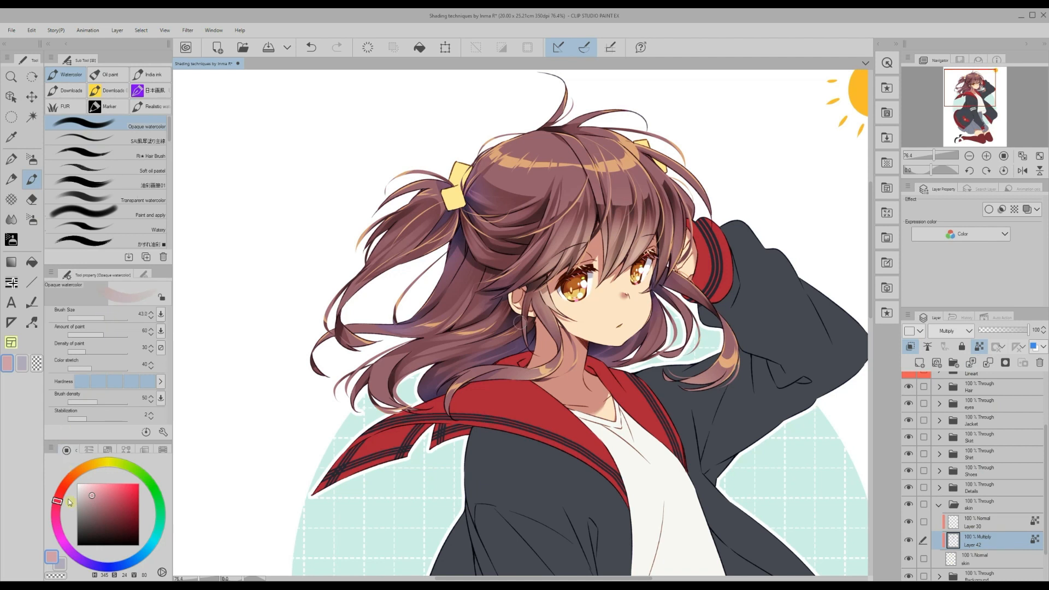
{"action": "left_click", "coordinate": [61, 568]}
{"action": "left_click_drag", "start_coordinate": [86, 567], "coordinate": [81, 563]}
{"action": "left_click_drag", "start_coordinate": [90, 499], "coordinate": [91, 504]}
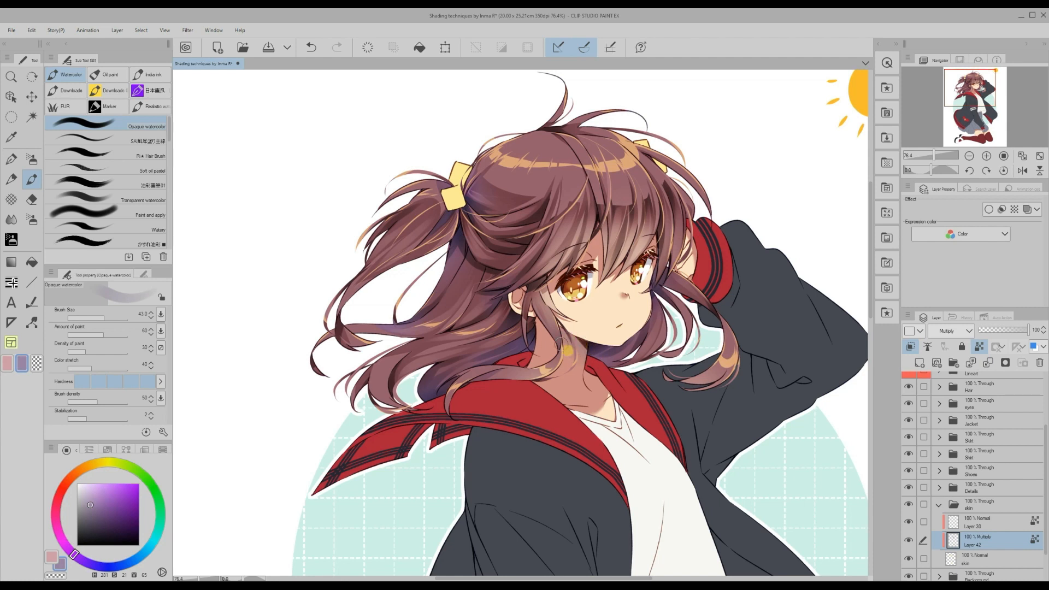
{"action": "left_click", "coordinate": [95, 510]}
{"action": "left_click", "coordinate": [59, 530]}
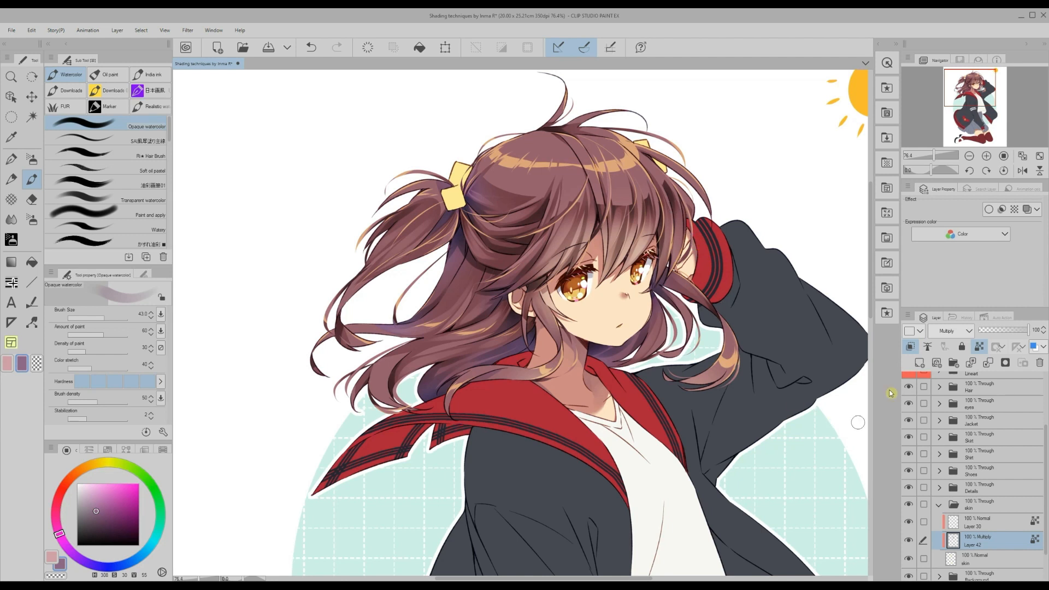
Step: Blend the muted purple into the darkest parts of the thigh shadows under the skirt
{"action": "scroll", "coordinate": [872, 263], "scroll_direction": "down", "scroll_amount": 2}
{"action": "left_click_drag", "start_coordinate": [872, 263], "coordinate": [872, 262]}
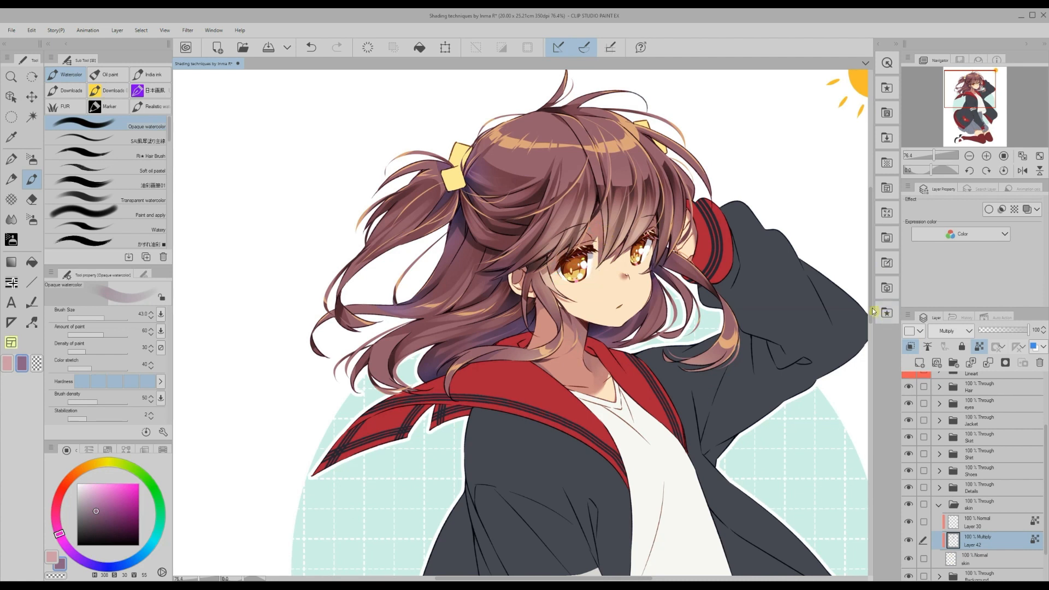
{"action": "scroll", "coordinate": [631, 372], "scroll_direction": "down", "scroll_amount": 10}
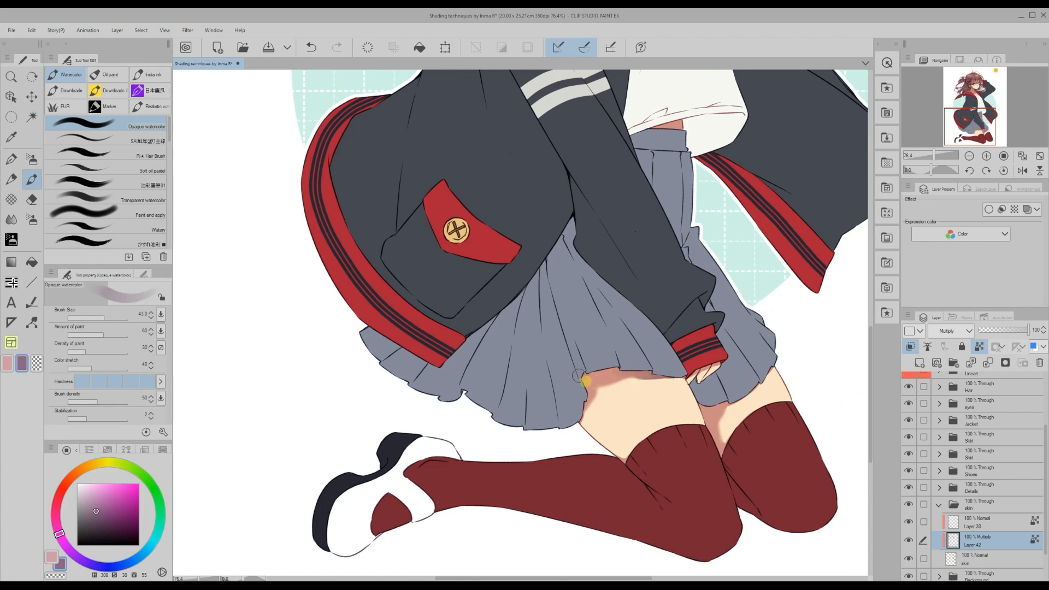
{"action": "mouse_move", "coordinate": [582, 395]}
{"action": "left_mouse_down"}
{"action": "mouse_move", "coordinate": [574, 426]}
{"action": "mouse_move", "coordinate": [587, 399]}
{"action": "mouse_move", "coordinate": [610, 385]}
{"action": "mouse_move", "coordinate": [585, 381]}
{"action": "mouse_move", "coordinate": [590, 411]}
{"action": "left_mouse_up"}
{"action": "mouse_move", "coordinate": [710, 390]}
{"action": "left_mouse_down"}
{"action": "mouse_move", "coordinate": [729, 404]}
{"action": "mouse_move", "coordinate": [721, 418]}
{"action": "mouse_move", "coordinate": [702, 418]}
{"action": "mouse_move", "coordinate": [710, 410]}
{"action": "mouse_move", "coordinate": [721, 451]}
{"action": "mouse_move", "coordinate": [716, 424]}
{"action": "left_mouse_up"}
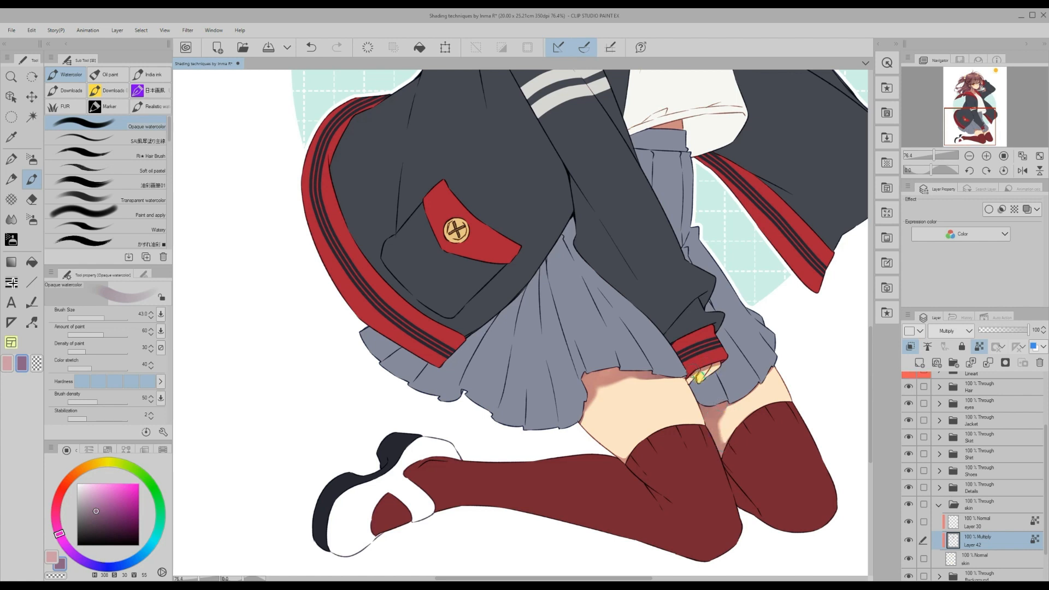
{"action": "scroll", "coordinate": [851, 355], "scroll_direction": "up", "scroll_amount": 5}
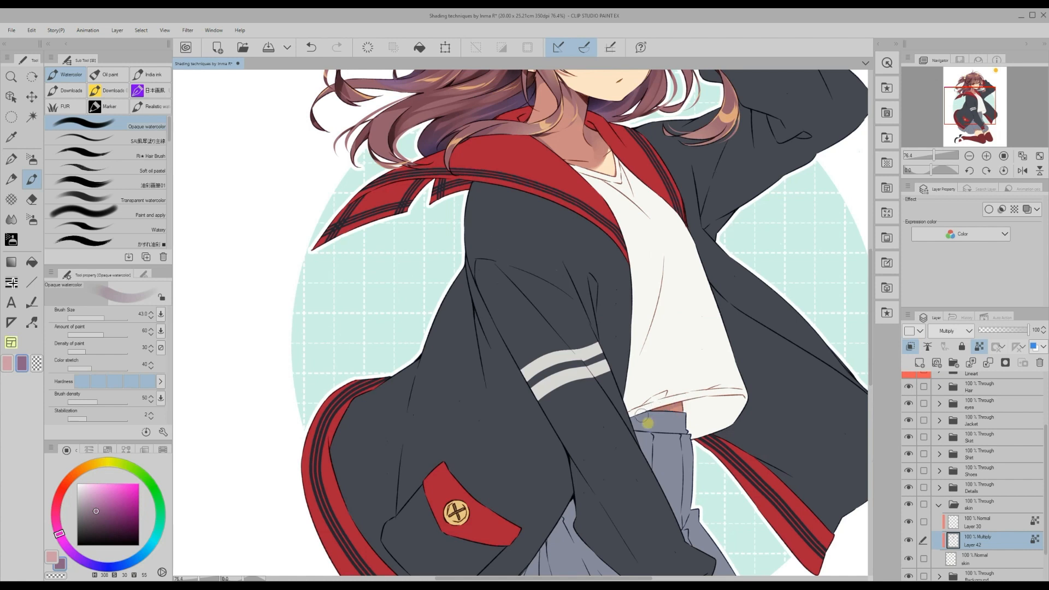
{"action": "scroll", "coordinate": [868, 333], "scroll_direction": "up", "scroll_amount": 4}
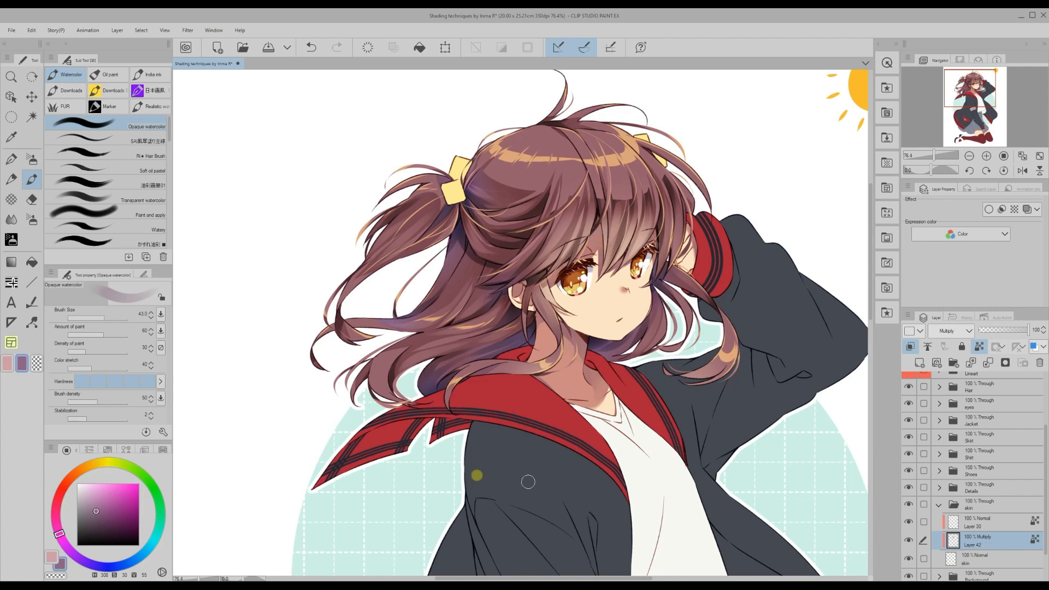
Step: Lighten parts of the skin shadows on the thighs and upper body with white, using the Opaque watercolor brush
{"action": "left_click", "coordinate": [48, 550]}
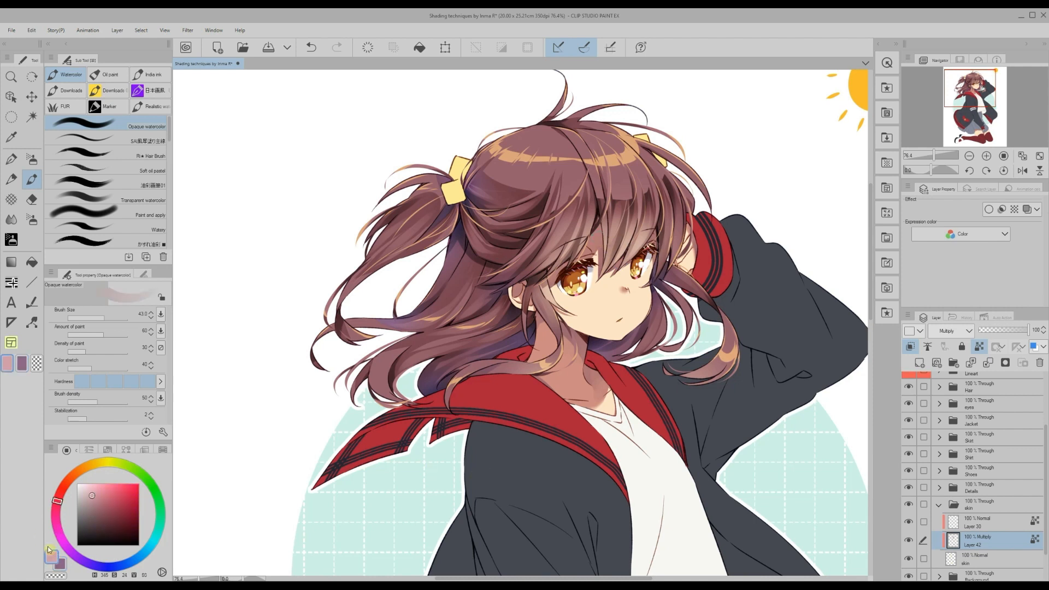
{"action": "left_click", "coordinate": [79, 484]}
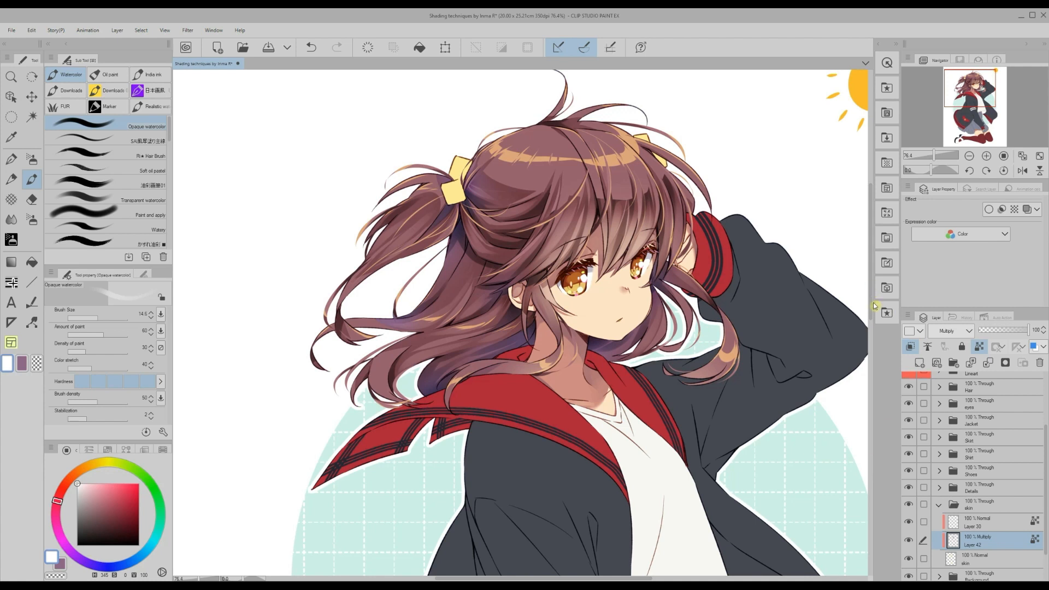
{"action": "scroll", "coordinate": [872, 323], "scroll_direction": "down", "scroll_amount": 10}
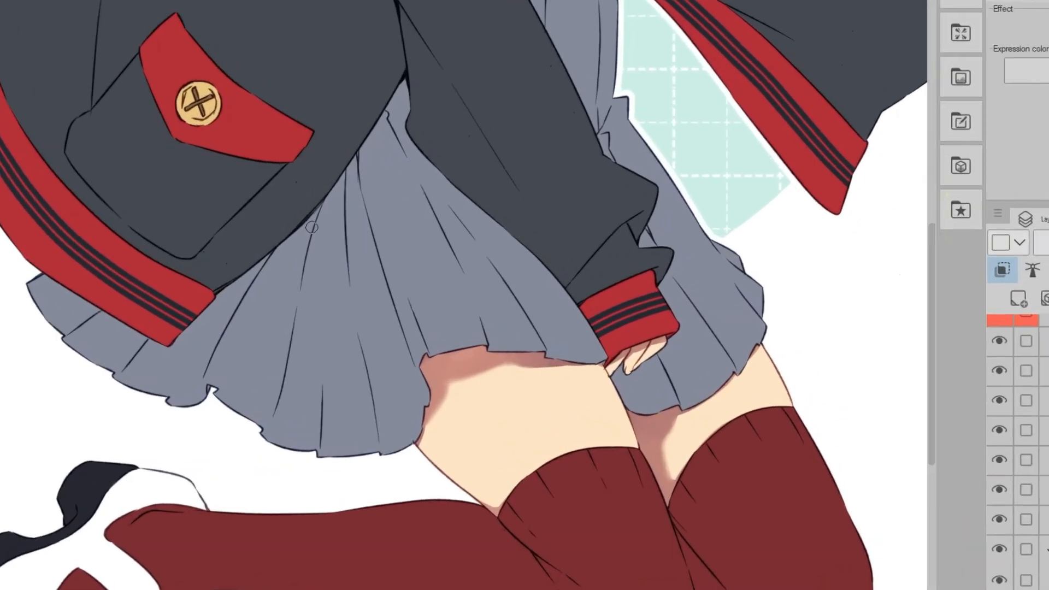
{"action": "mouse_move", "coordinate": [494, 363]}
{"action": "left_mouse_down"}
{"action": "mouse_move", "coordinate": [468, 379]}
{"action": "mouse_move", "coordinate": [461, 370]}
{"action": "mouse_move", "coordinate": [461, 381]}
{"action": "mouse_move", "coordinate": [437, 364]}
{"action": "mouse_move", "coordinate": [468, 377]}
{"action": "mouse_move", "coordinate": [492, 362]}
{"action": "mouse_move", "coordinate": [543, 369]}
{"action": "mouse_move", "coordinate": [467, 356]}
{"action": "mouse_move", "coordinate": [429, 392]}
{"action": "left_mouse_up"}
{"action": "mouse_move", "coordinate": [667, 447]}
{"action": "left_mouse_down"}
{"action": "mouse_move", "coordinate": [643, 430]}
{"action": "mouse_move", "coordinate": [660, 426]}
{"action": "mouse_move", "coordinate": [646, 433]}
{"action": "mouse_move", "coordinate": [654, 471]}
{"action": "left_mouse_up"}
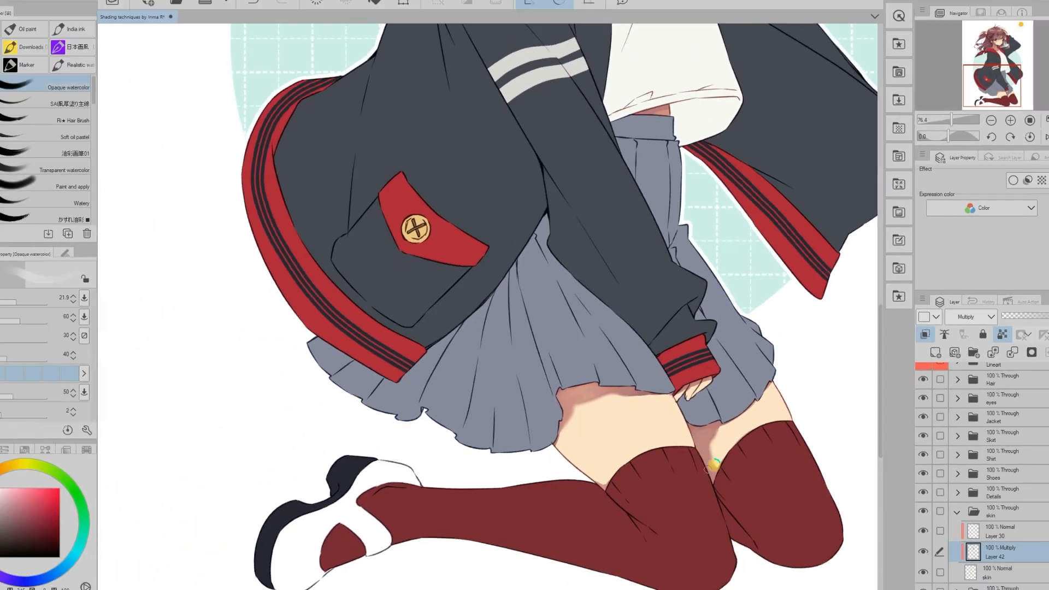
{"action": "scroll", "coordinate": [628, 426], "scroll_direction": "up", "scroll_amount": 5}
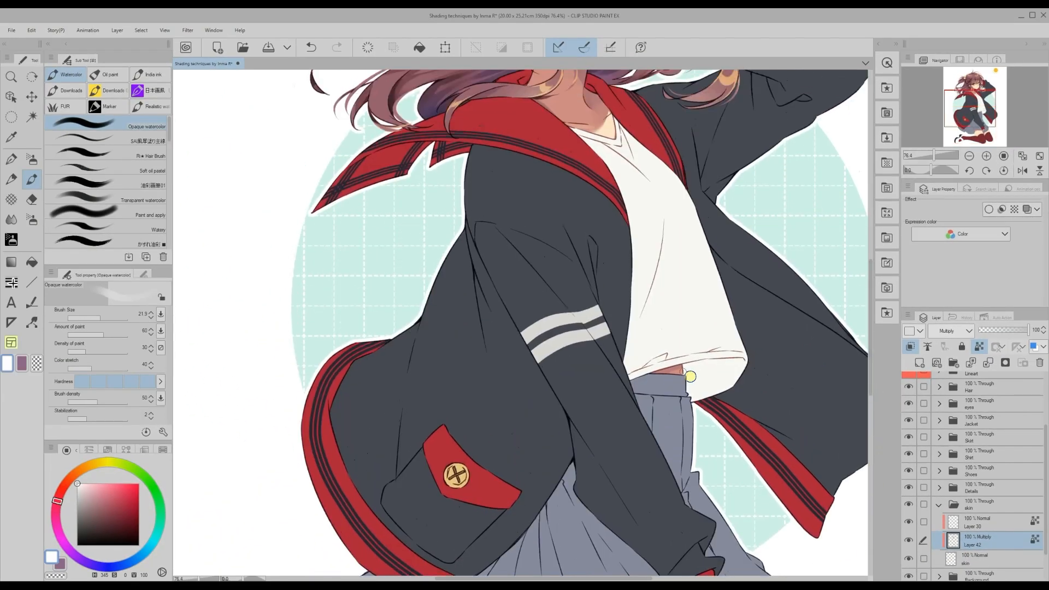
{"action": "left_click_drag", "start_coordinate": [872, 391], "coordinate": [871, 315]}
{"action": "left_click_drag", "start_coordinate": [609, 579], "coordinate": [613, 580]}
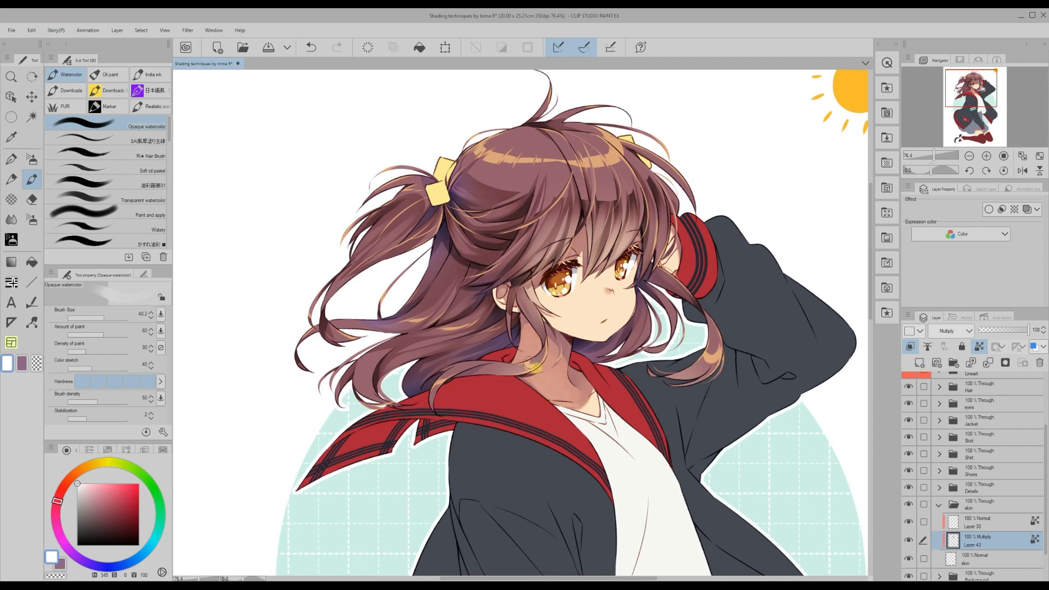
Step: Lock the transparent pixels of Layer 40 above the lineart folder and sample a light orange from the picture for the Mapping pen
{"action": "left_click_drag", "start_coordinate": [525, 578], "coordinate": [520, 578]}
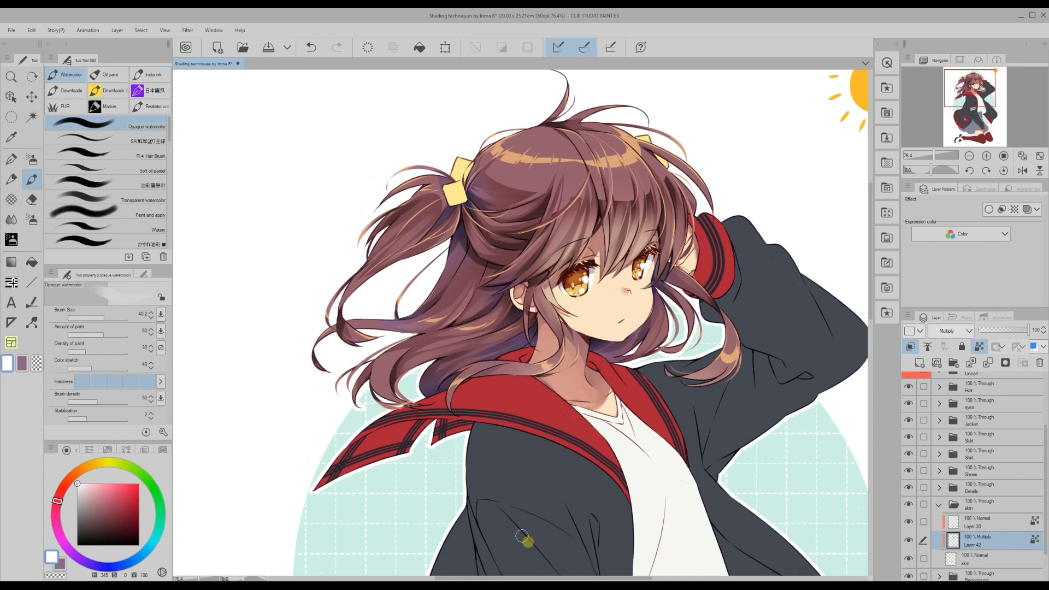
{"action": "scroll", "coordinate": [988, 477], "scroll_direction": "up", "scroll_amount": 5}
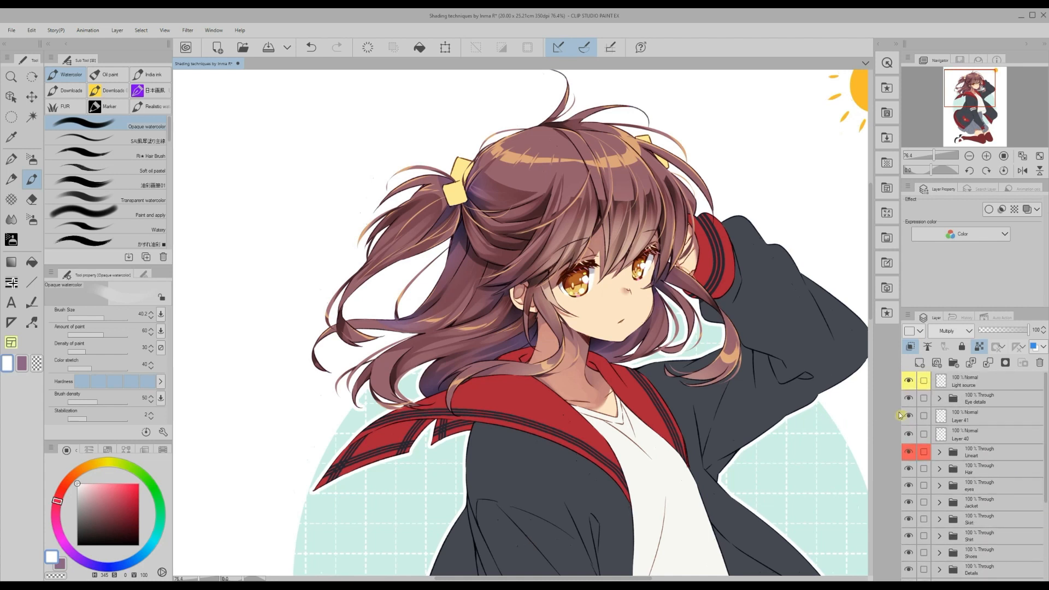
{"action": "left_click", "coordinate": [909, 435]}
{"action": "left_click", "coordinate": [908, 435]}
{"action": "left_click", "coordinate": [961, 436]}
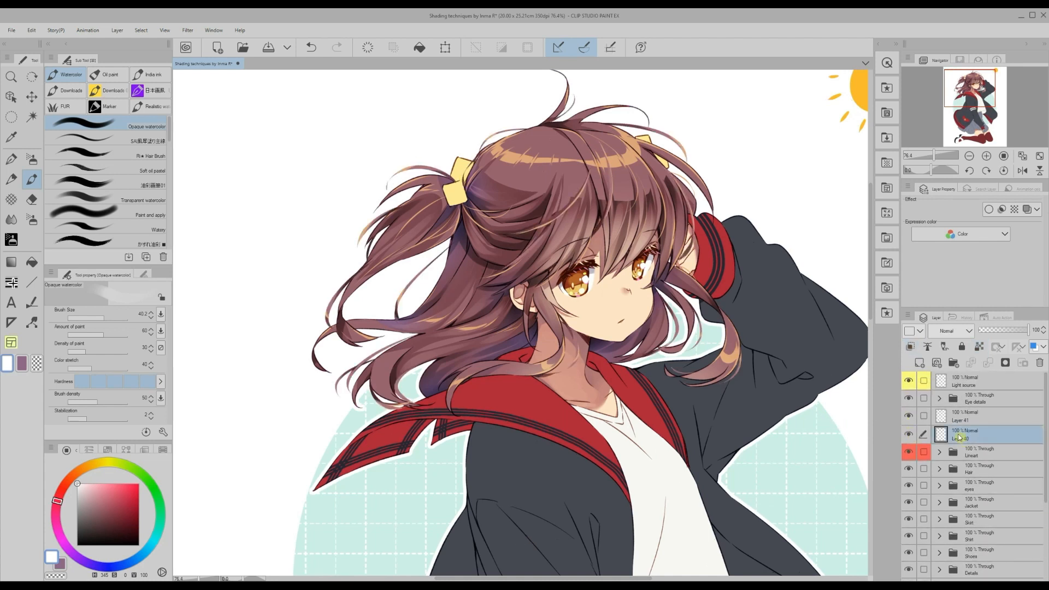
{"action": "left_click", "coordinate": [977, 346]}
{"action": "left_click", "coordinate": [12, 137]}
{"action": "left_click", "coordinate": [579, 352]}
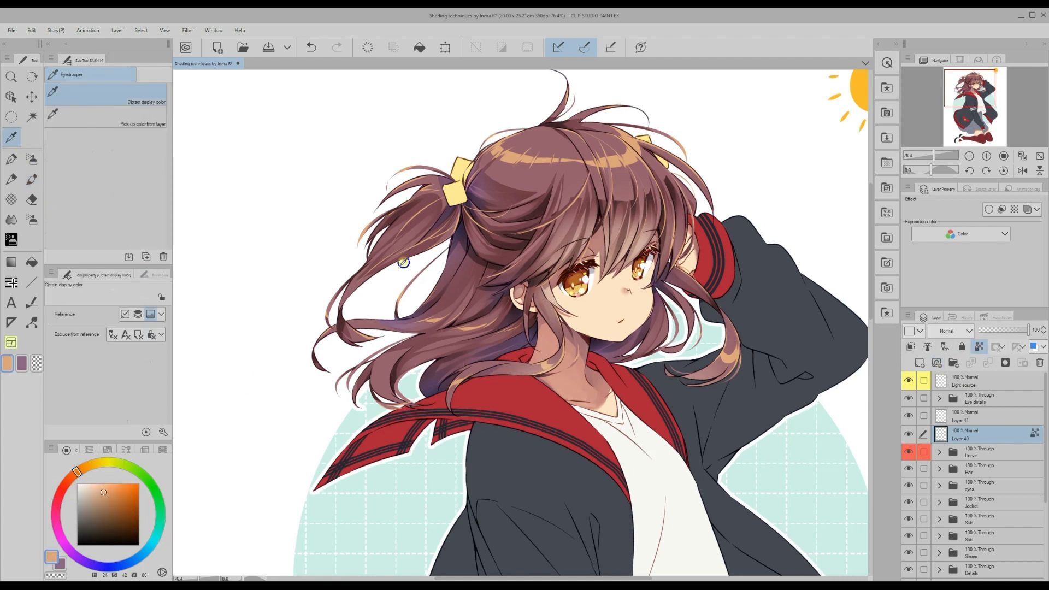
{"action": "key", "text": "p"}
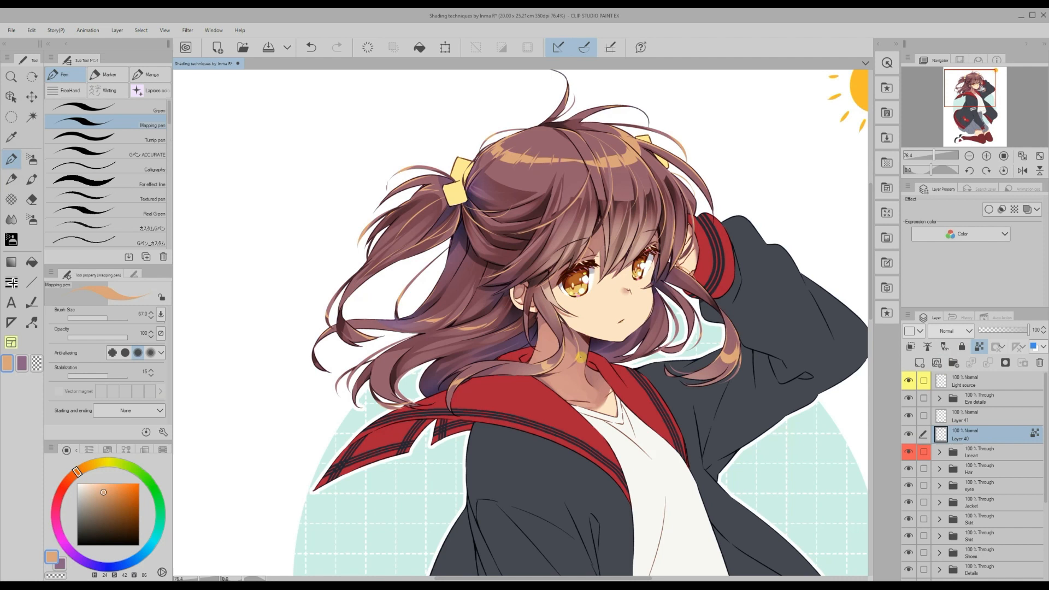
Step: Create a selection from the skin's Multiply shadow layer and hide the selection border
{"action": "left_click_drag", "start_coordinate": [500, 578], "coordinate": [511, 578]}
{"action": "scroll", "coordinate": [1007, 451], "scroll_direction": "down", "scroll_amount": 4}
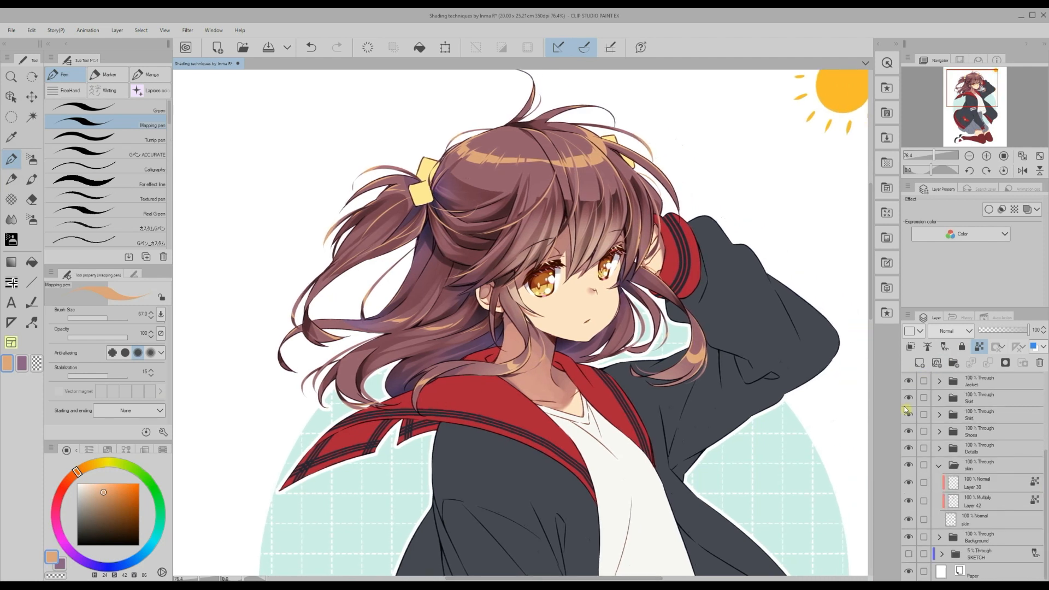
{"action": "left_click", "coordinate": [972, 503]}
{"action": "key", "text": "x"}
{"action": "key", "text": "b"}
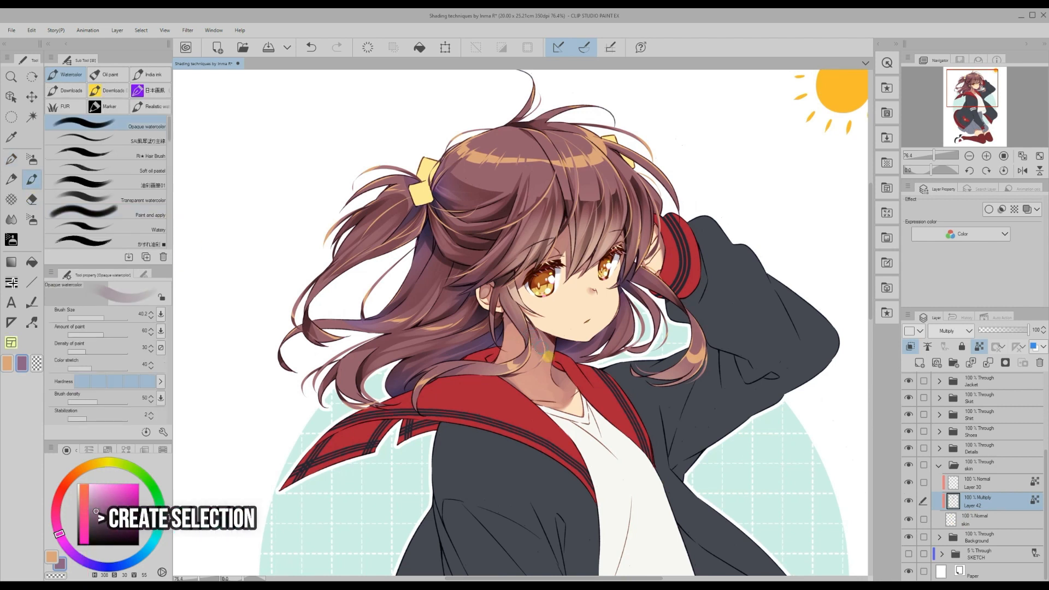
{"action": "scroll", "coordinate": [764, 426], "scroll_direction": "down", "scroll_amount": 1}
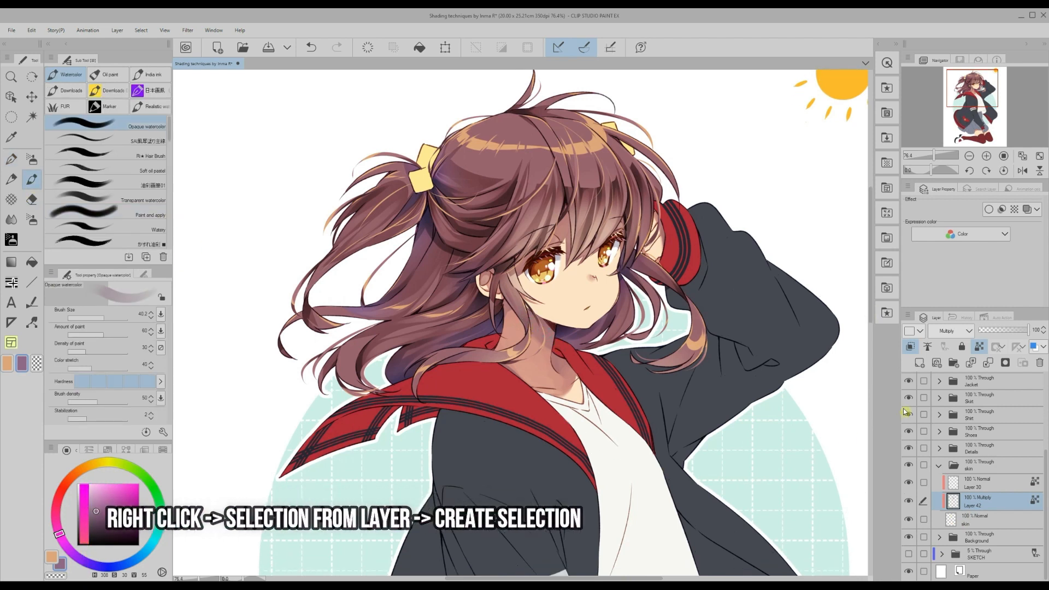
{"action": "right_click", "coordinate": [973, 506]}
{"action": "mouse_move", "coordinate": [977, 368]}
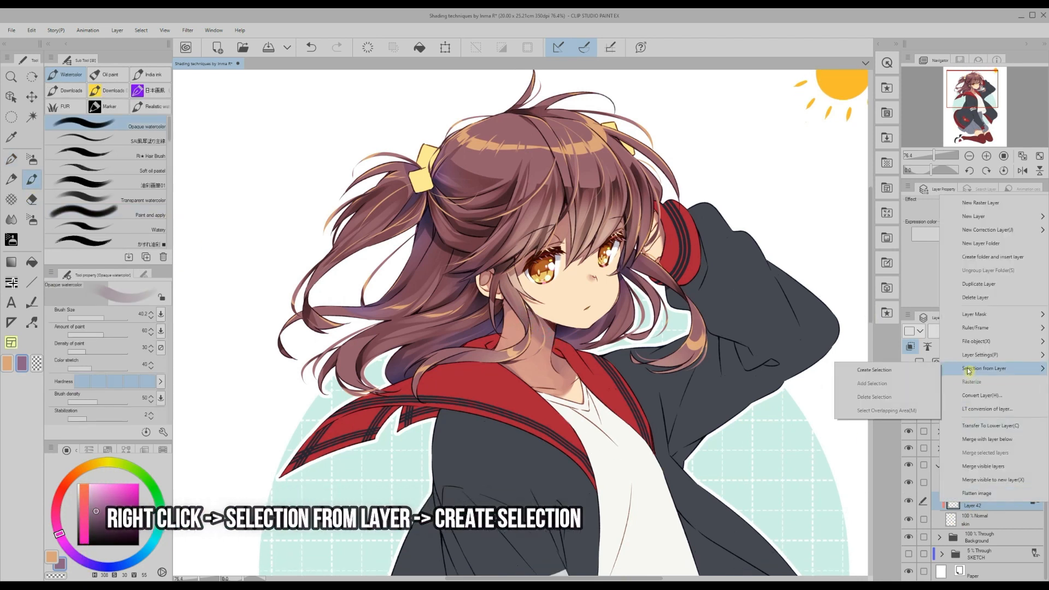
{"action": "left_click", "coordinate": [861, 371]}
{"action": "left_click", "coordinate": [528, 49]}
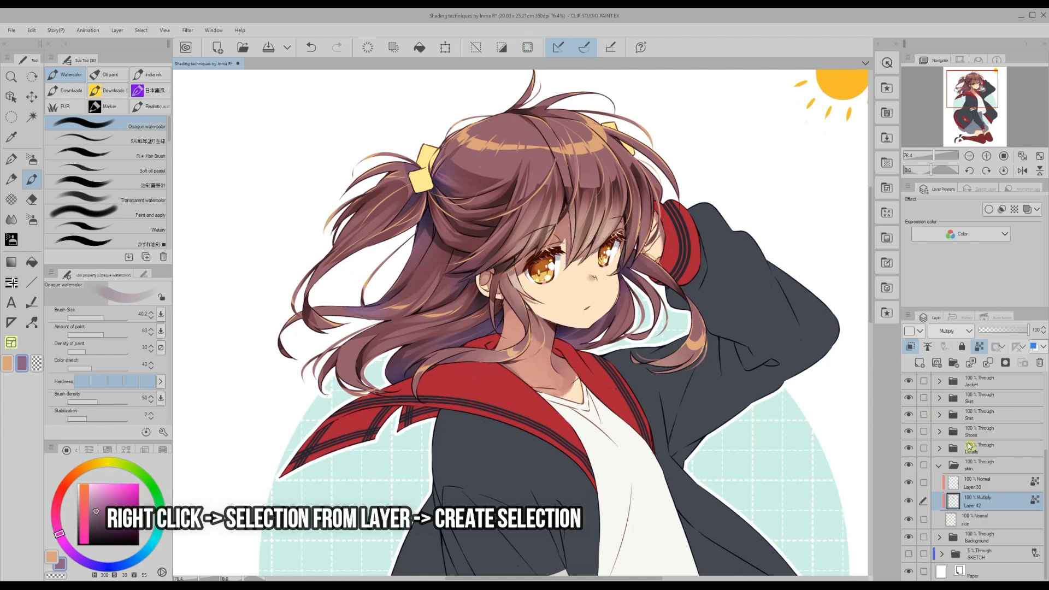
Step: Add a clipped raster layer above the Multiply shadows, set its blending mode to Screen and choose a dark blue
{"action": "left_click", "coordinate": [919, 362]}
{"action": "left_click", "coordinate": [948, 332]}
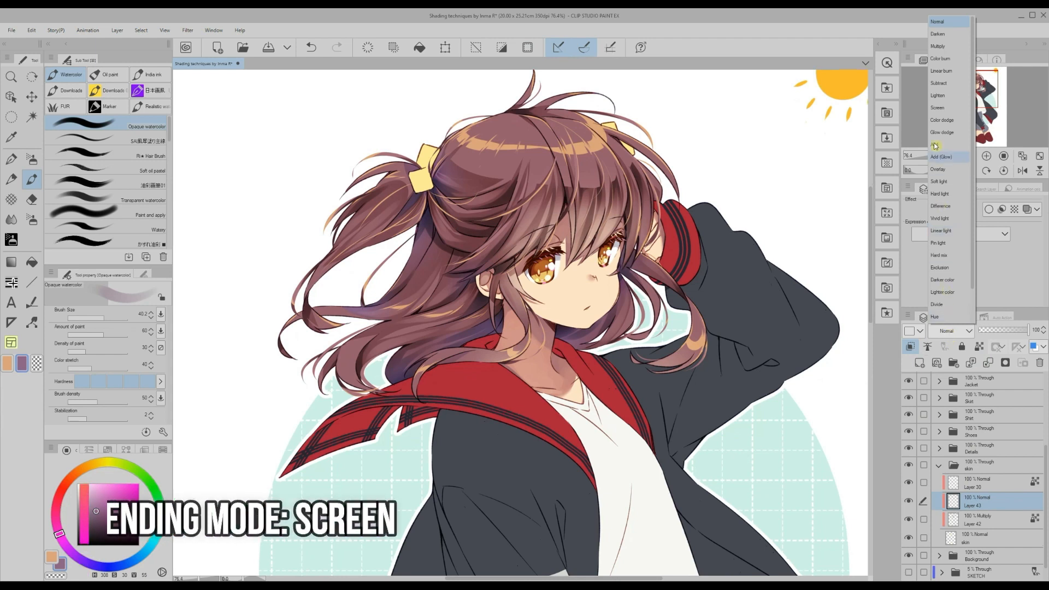
{"action": "left_click", "coordinate": [937, 107]}
{"action": "left_click", "coordinate": [50, 560]}
{"action": "left_click", "coordinate": [112, 565]}
{"action": "left_click", "coordinate": [116, 503]}
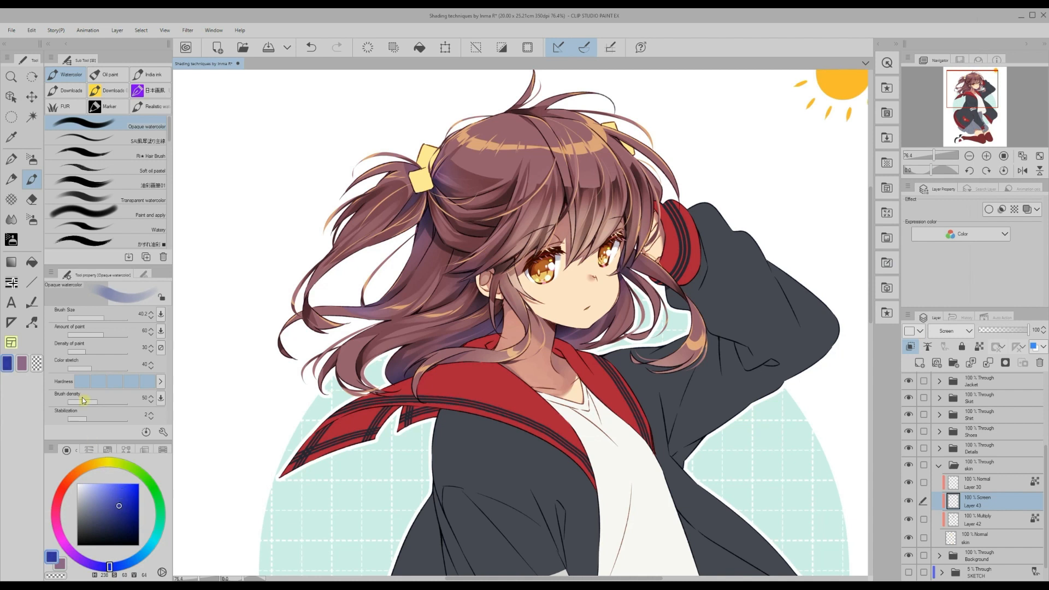
Step: Tint the selected skin shadows on the neck, thighs and midriff with a deep blue (H 229), using the Soft airbrush
{"action": "left_click", "coordinate": [33, 220]}
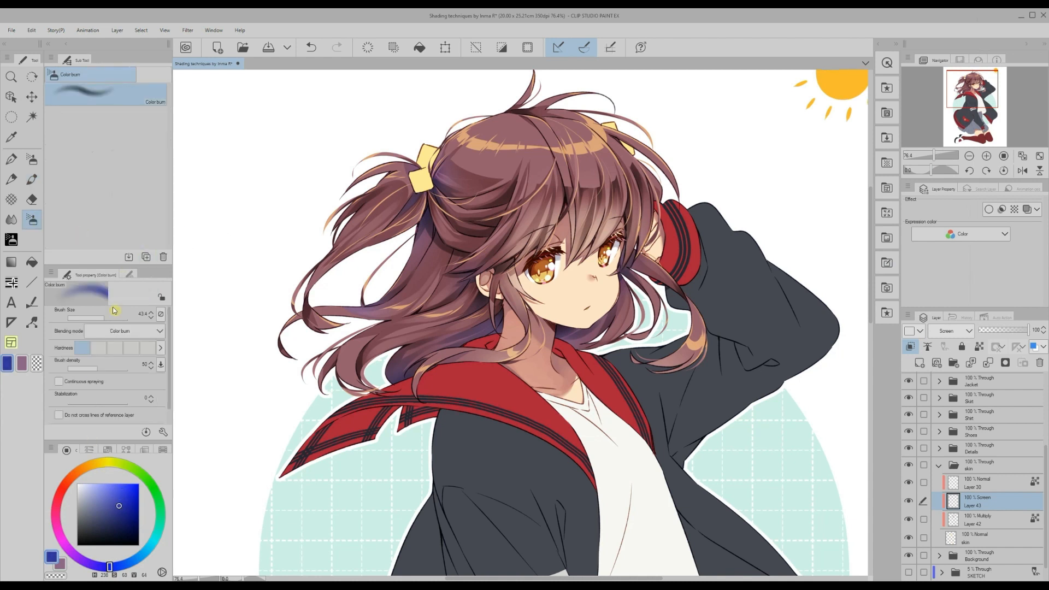
{"action": "key", "text": "b"}
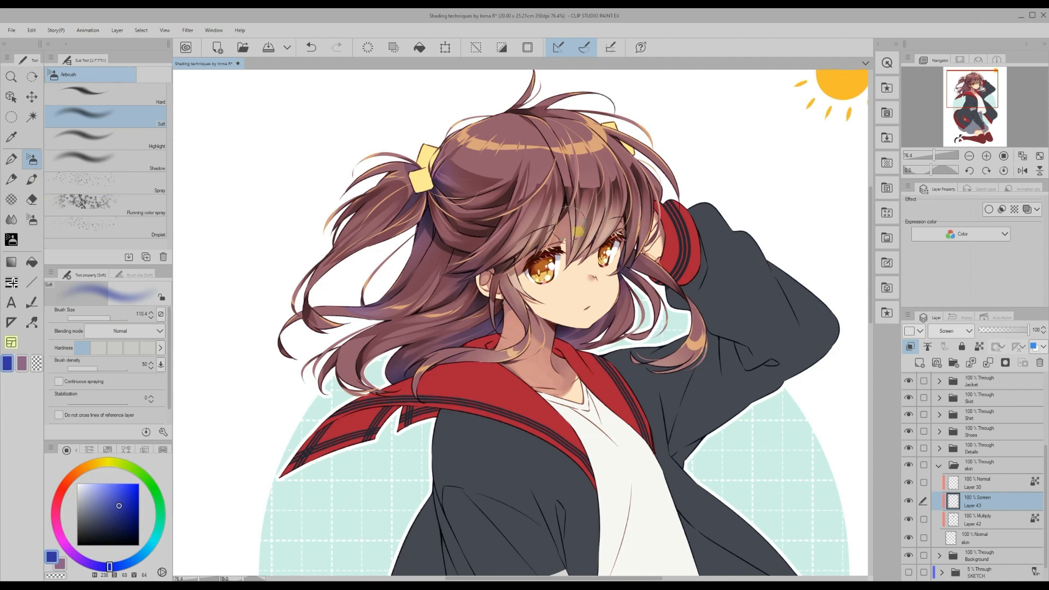
{"action": "left_click", "coordinate": [118, 566]}
{"action": "left_click", "coordinate": [123, 505]}
{"action": "mouse_move", "coordinate": [540, 309]}
{"action": "left_mouse_down"}
{"action": "mouse_move", "coordinate": [553, 343]}
{"action": "mouse_move", "coordinate": [500, 368]}
{"action": "left_mouse_up"}
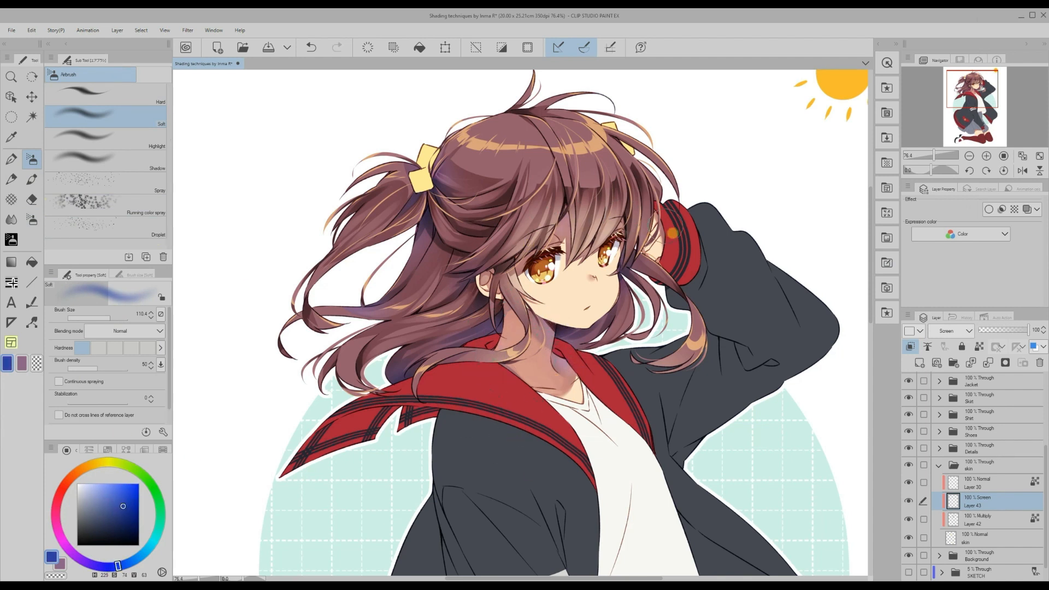
{"action": "scroll", "coordinate": [669, 328], "scroll_direction": "down", "scroll_amount": 10}
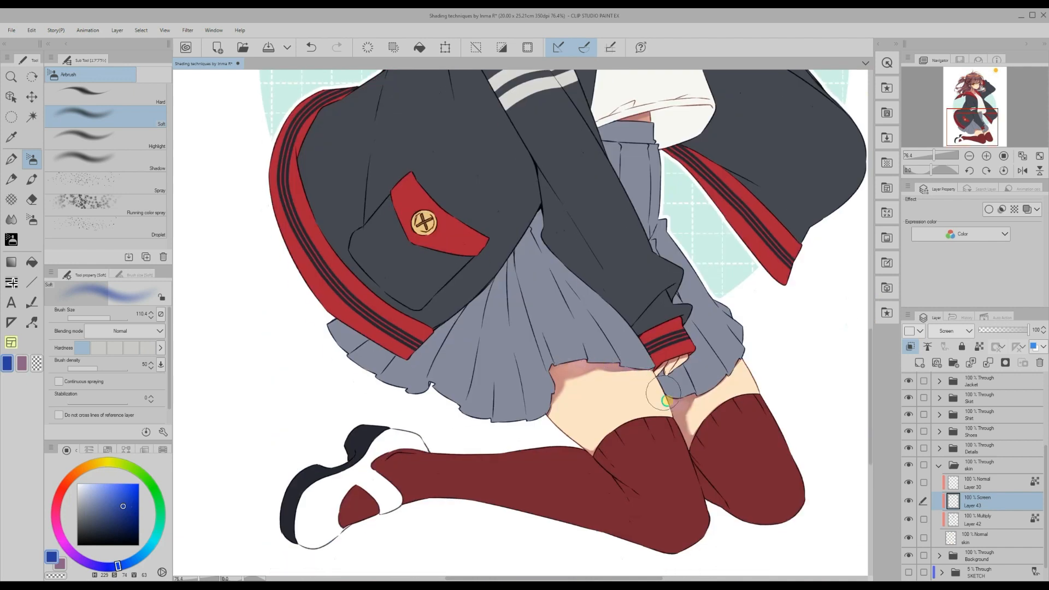
{"action": "scroll", "coordinate": [699, 459], "scroll_direction": "up", "scroll_amount": 2}
{"action": "scroll", "coordinate": [621, 464], "scroll_direction": "up", "scroll_amount": 8}
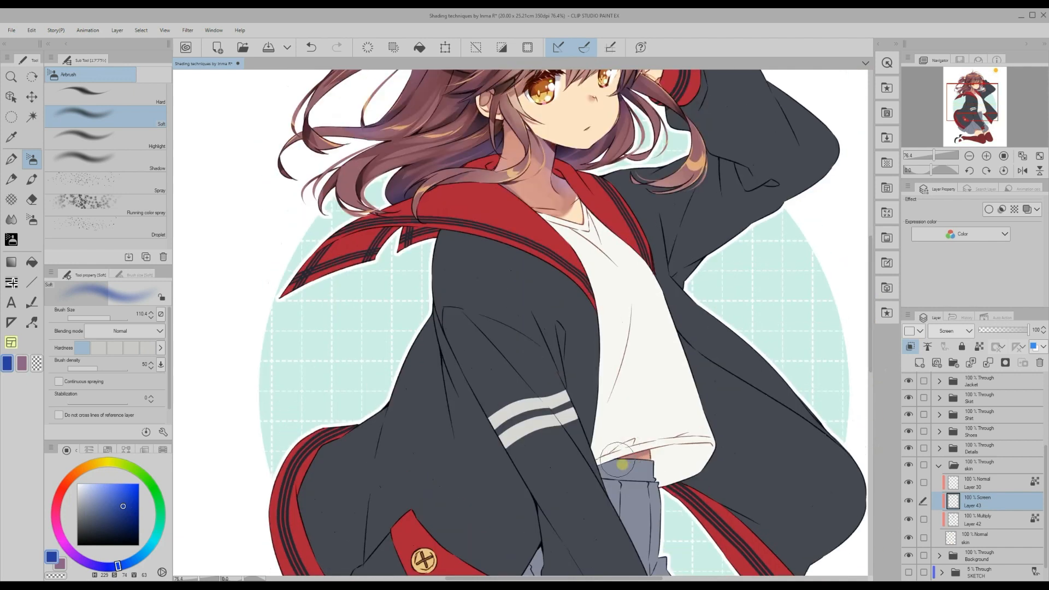
{"action": "scroll", "coordinate": [617, 458], "scroll_direction": "up", "scroll_amount": 4}
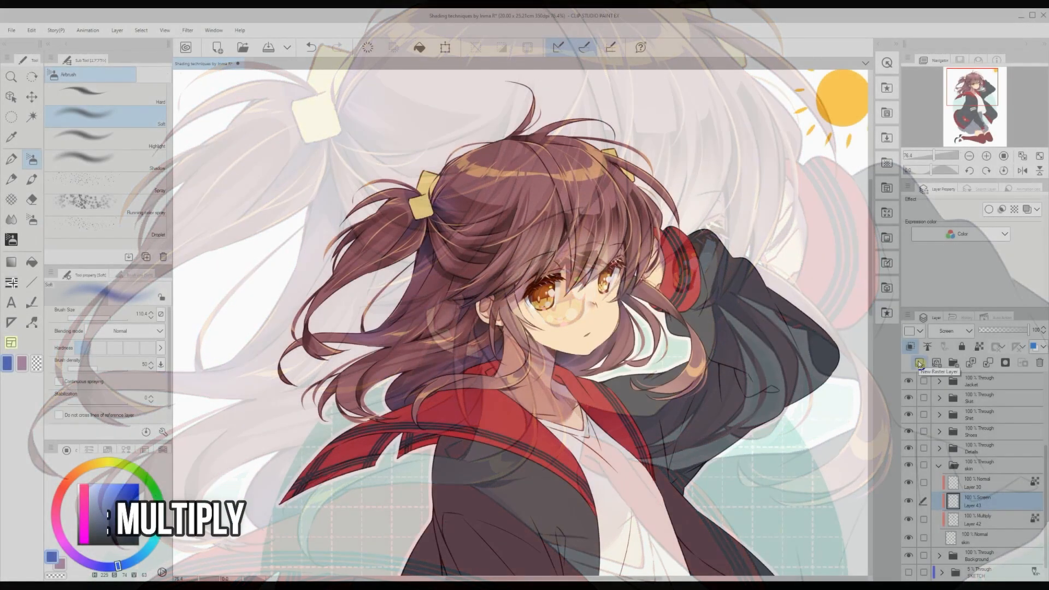
Step: Add a clipped Multiply layer above the Screen layer and airbrush a soft reddish blush onto the cheeks
{"action": "left_click", "coordinate": [919, 362]}
{"action": "left_click", "coordinate": [943, 331]}
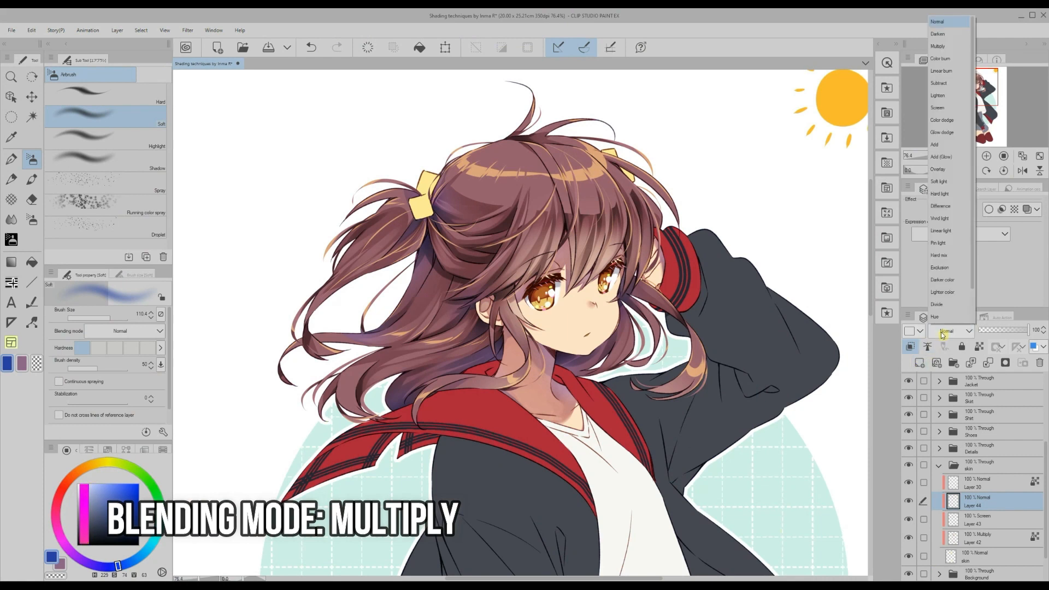
{"action": "left_click", "coordinate": [937, 46]}
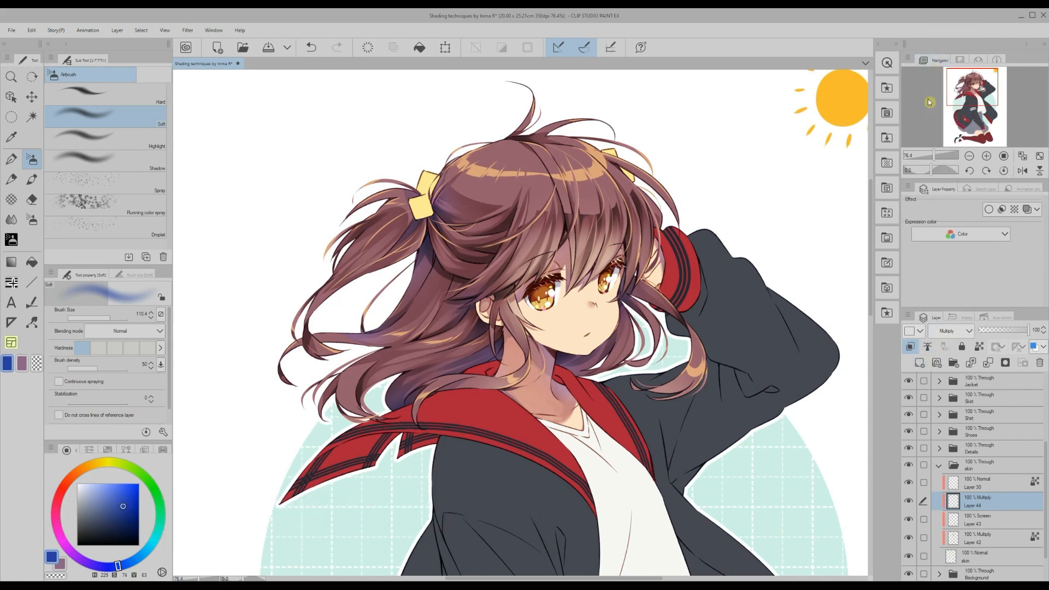
{"action": "left_click", "coordinate": [59, 494]}
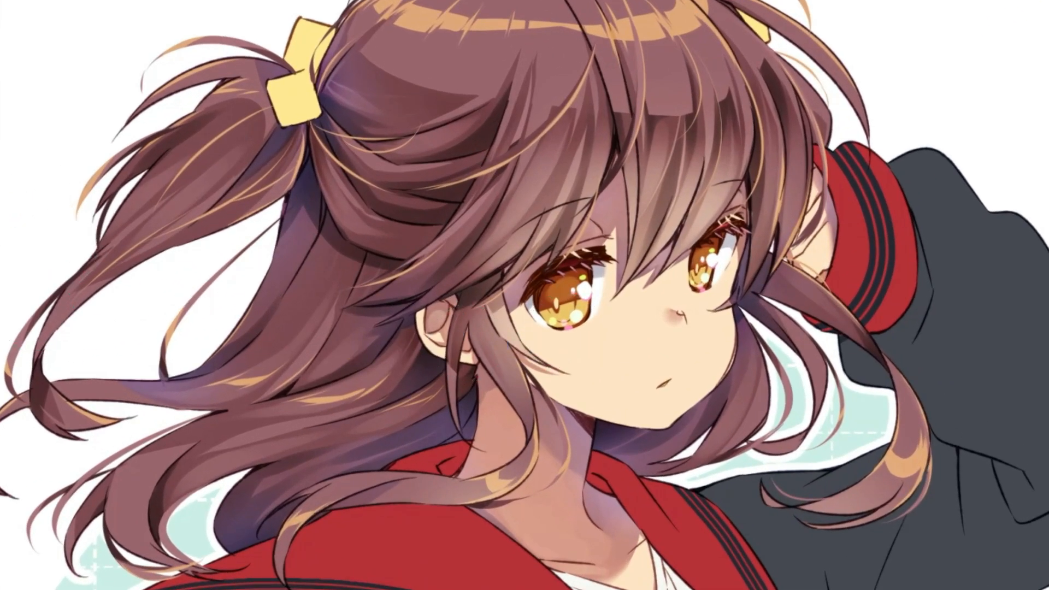
{"action": "left_click_drag", "start_coordinate": [590, 347], "coordinate": [525, 329]}
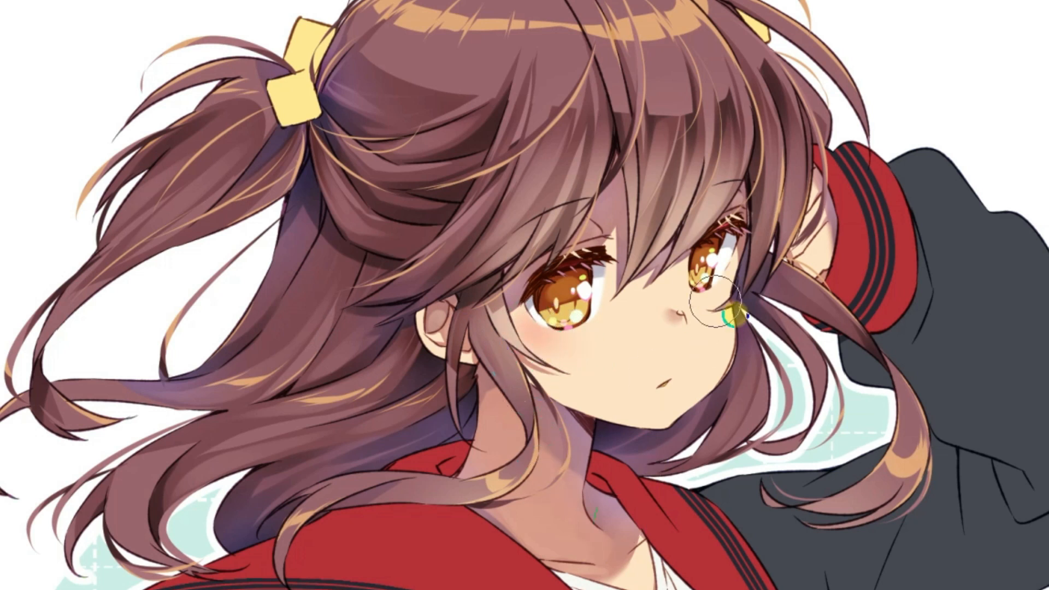